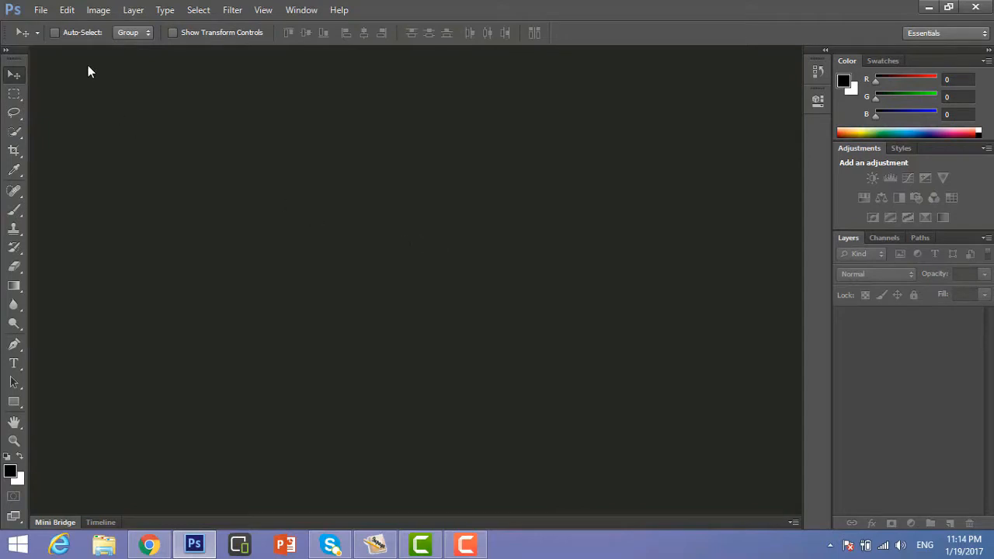
- Create a new 1280 x 720 pixel document at 72 pixels/inch in RGB Color with a white background
{"action": "left_click", "coordinate": [42, 12]}
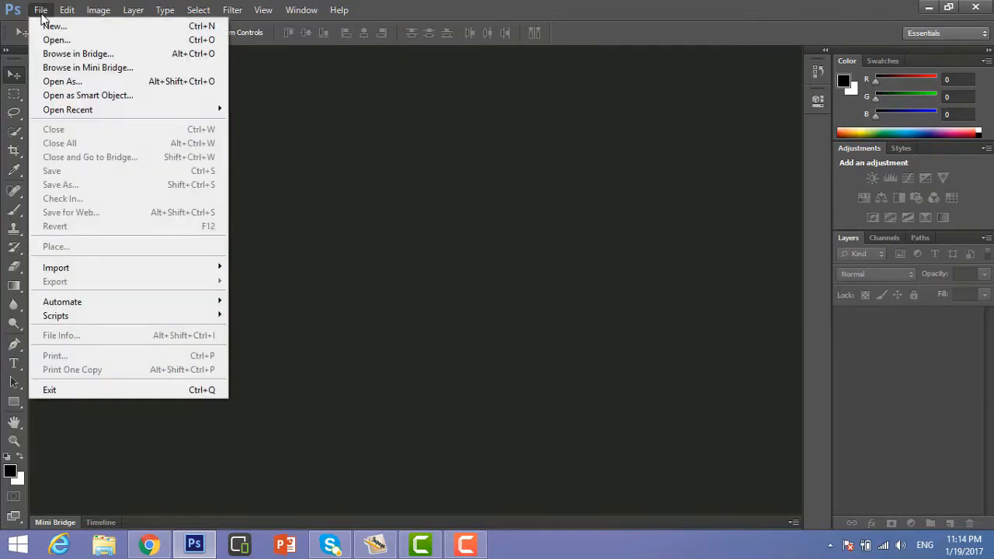
{"action": "left_click", "coordinate": [56, 27]}
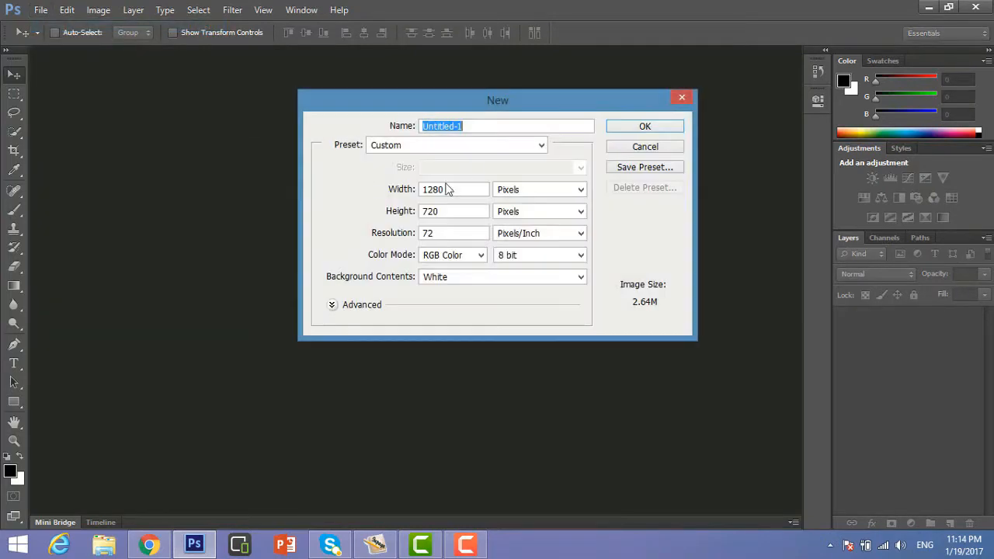
{"action": "left_click_drag", "start_coordinate": [511, 113], "coordinate": [465, 137]}
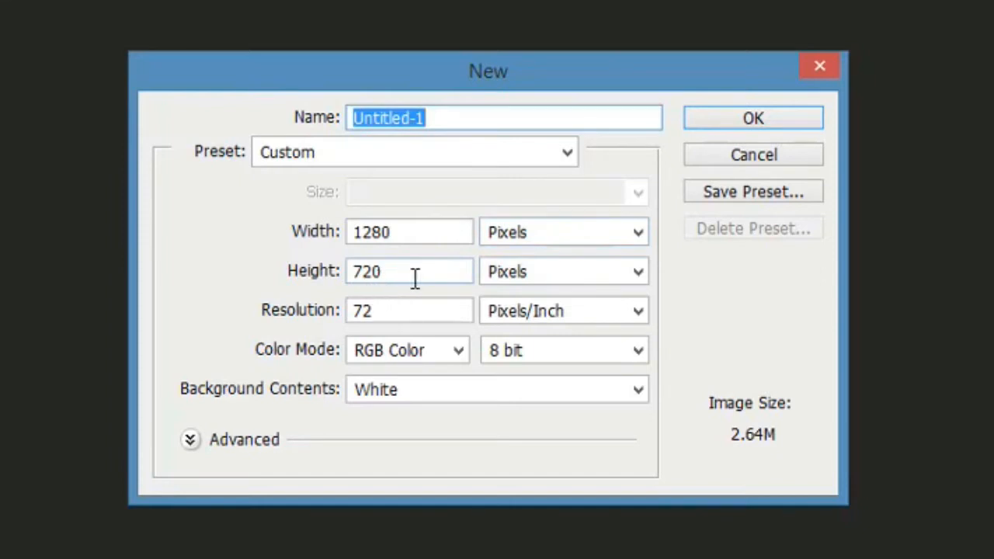
{"action": "left_click_drag", "start_coordinate": [413, 274], "coordinate": [341, 272]}
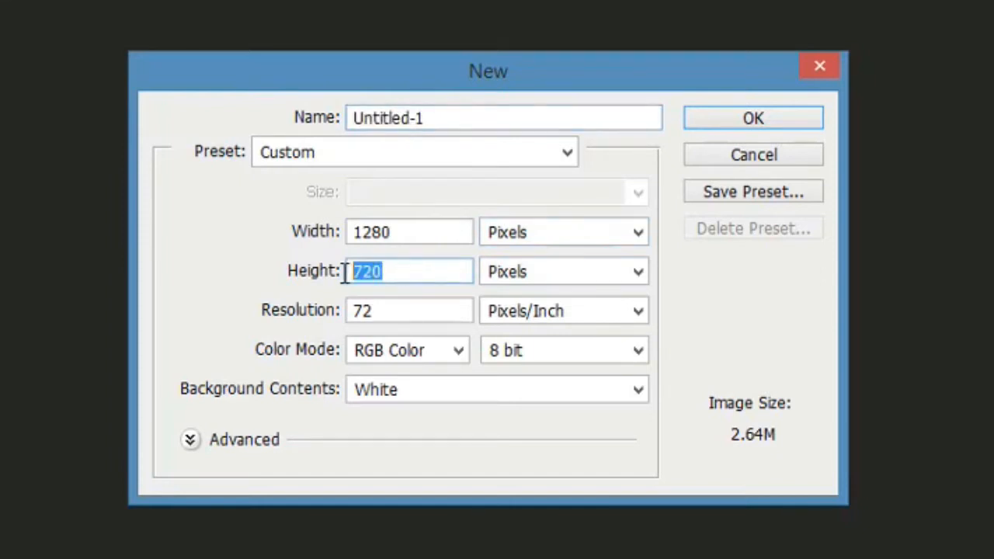
{"action": "left_click", "coordinate": [406, 233]}
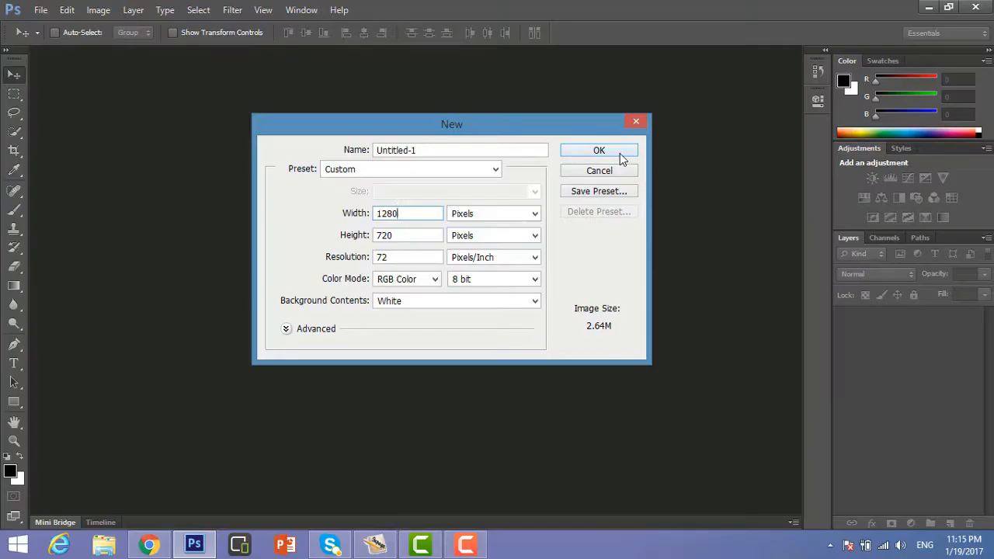
{"action": "left_click", "coordinate": [789, 123]}
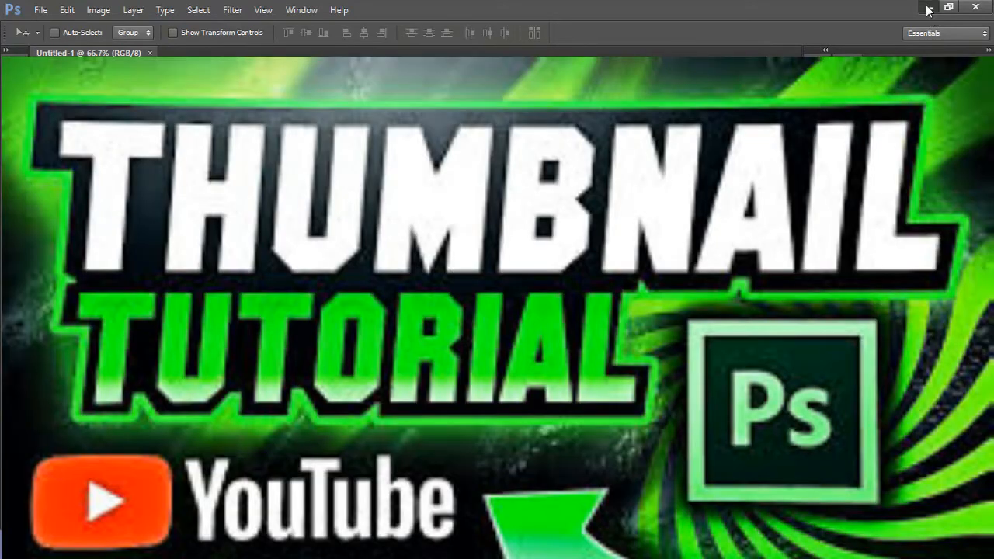
- Switch to File Explorer and place the images (1) picture from D:'s Thumbnail BackGrounds folder into the Photoshop document
{"action": "left_click", "coordinate": [929, 9]}
{"action": "left_click", "coordinate": [932, 8]}
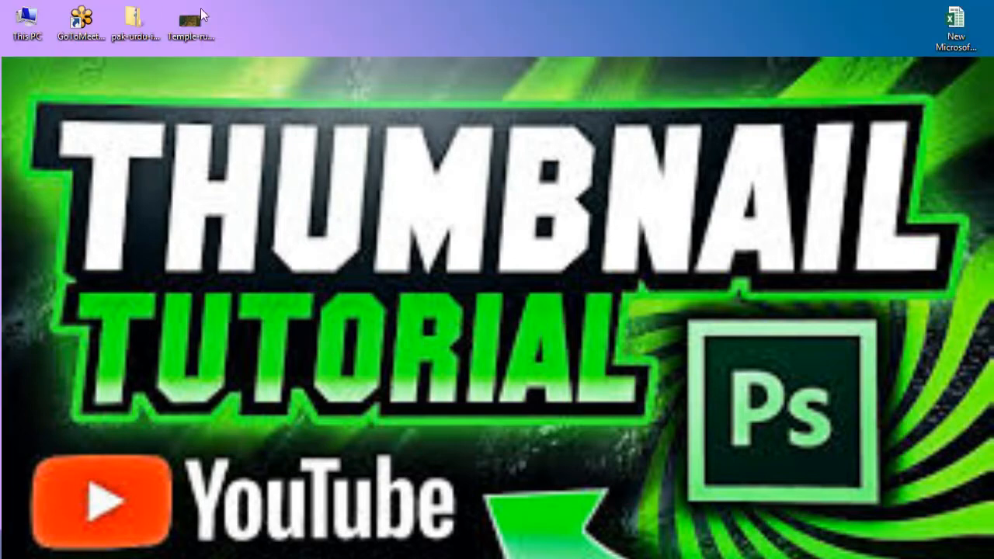
{"action": "double_click", "coordinate": [30, 23]}
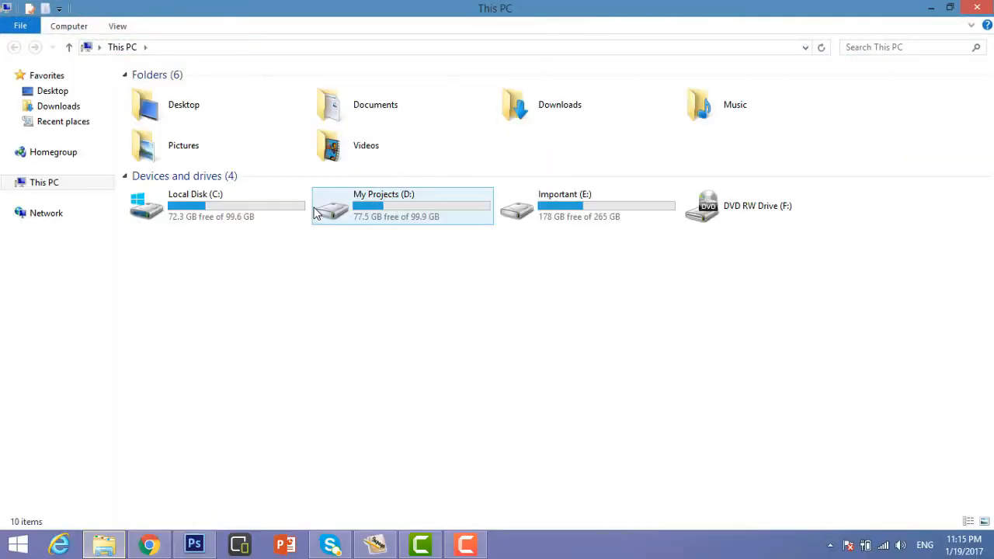
{"action": "double_click", "coordinate": [355, 199]}
{"action": "double_click", "coordinate": [198, 213]}
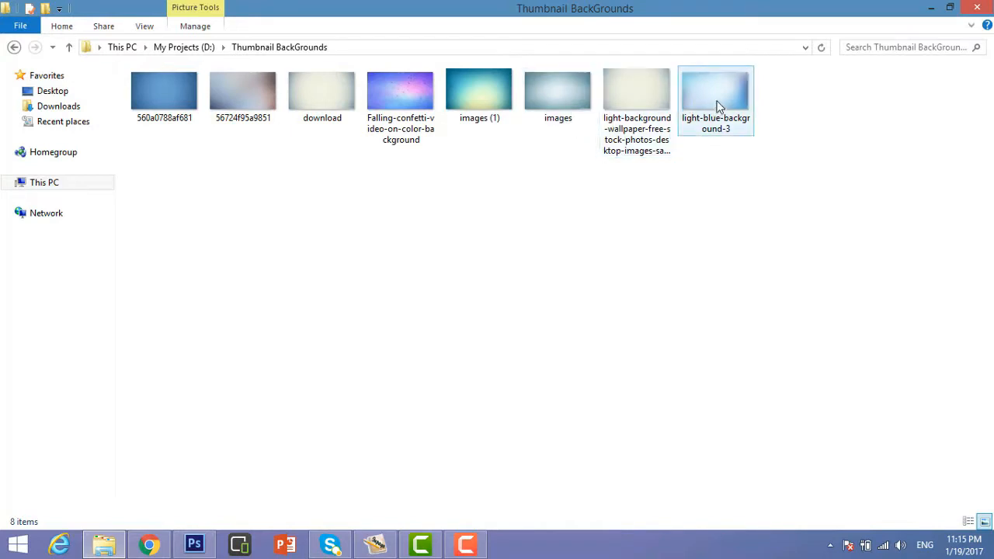
{"action": "left_click_drag", "start_coordinate": [491, 98], "coordinate": [260, 351]}
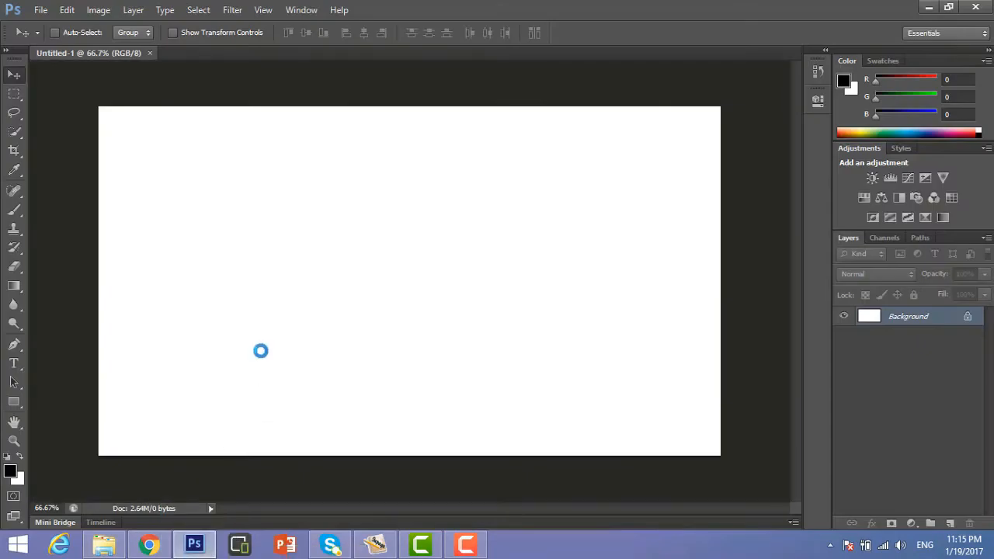
- Scale the placed background picture to about 474% width and 447% height so it covers the whole canvas, and commit it
{"action": "left_click_drag", "start_coordinate": [339, 323], "coordinate": [74, 479]}
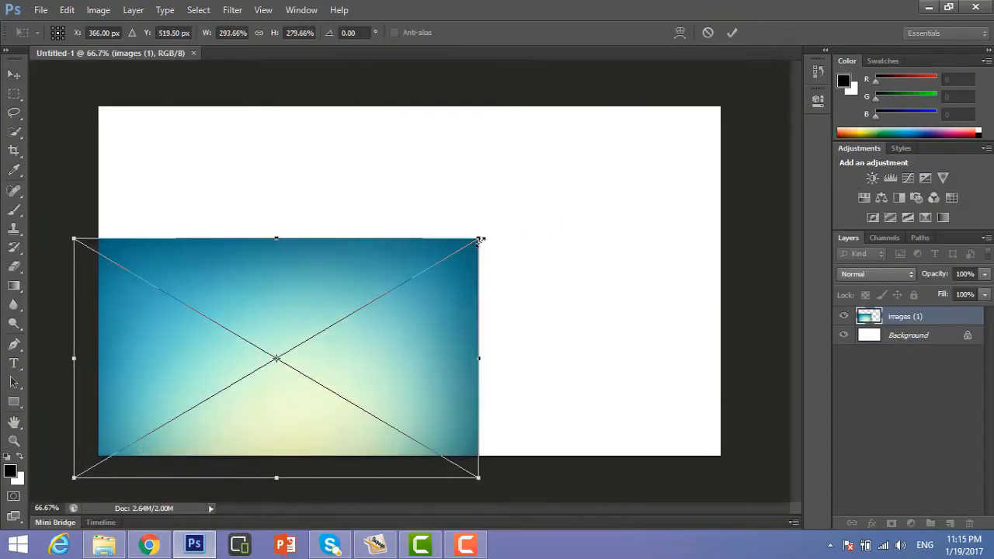
{"action": "left_click_drag", "start_coordinate": [479, 240], "coordinate": [729, 93]}
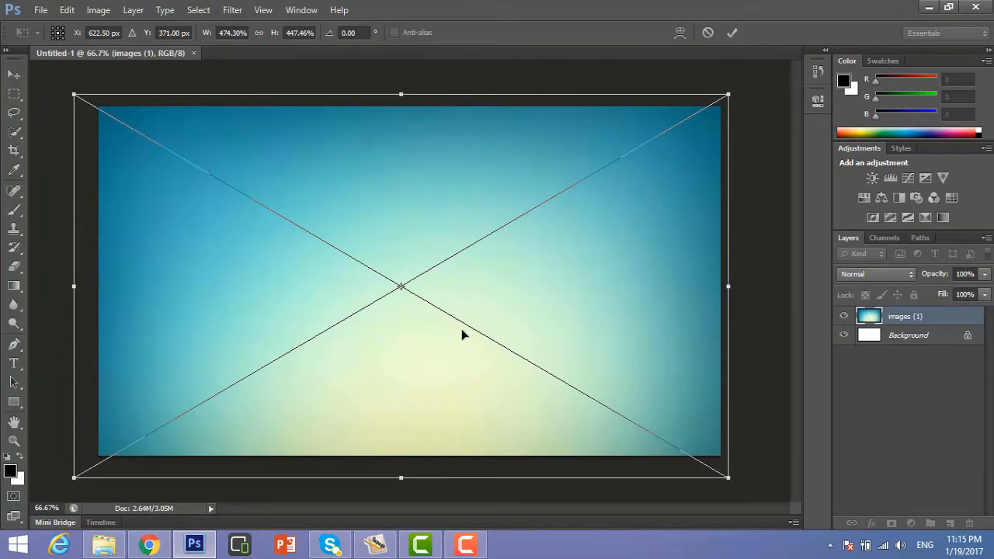
{"action": "left_click", "coordinate": [733, 34]}
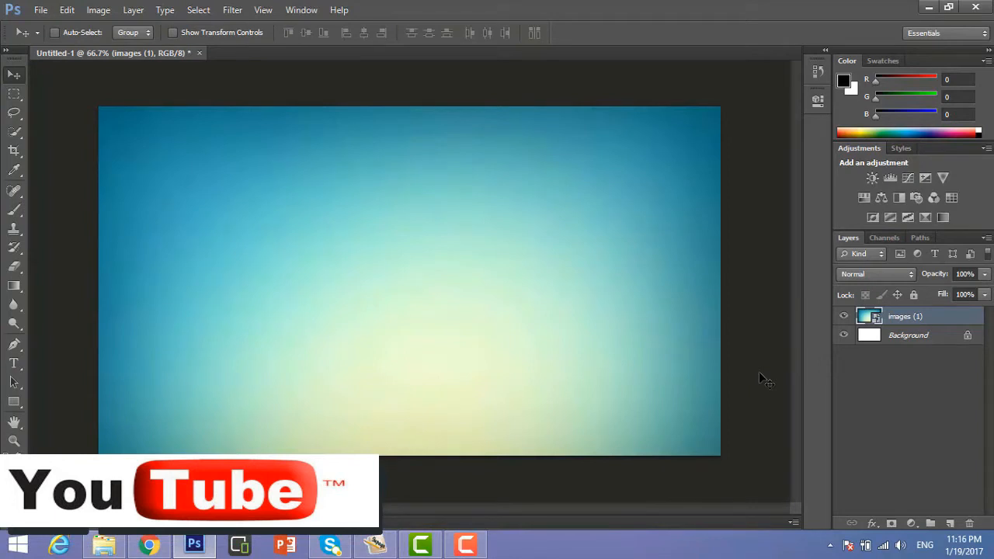
- Rename the placed background picture's layer as BG
{"action": "double_click", "coordinate": [906, 317]}
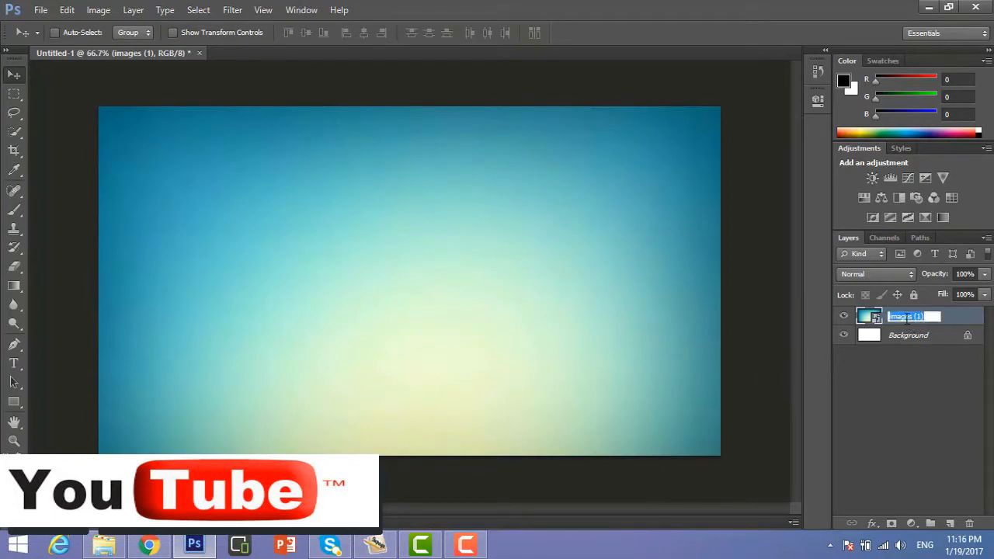
{"action": "type", "text": "BG"}
{"action": "key", "text": "Return"}
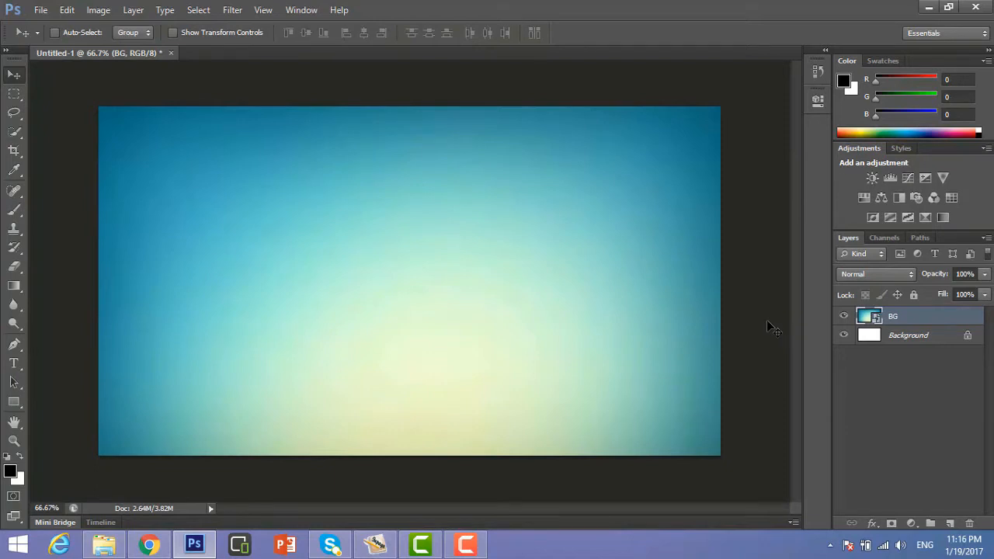
- Switch to InPage and replace the existing Urdu text on the page with "یوٹیوب کے لیے"
{"action": "left_click", "coordinate": [376, 546]}
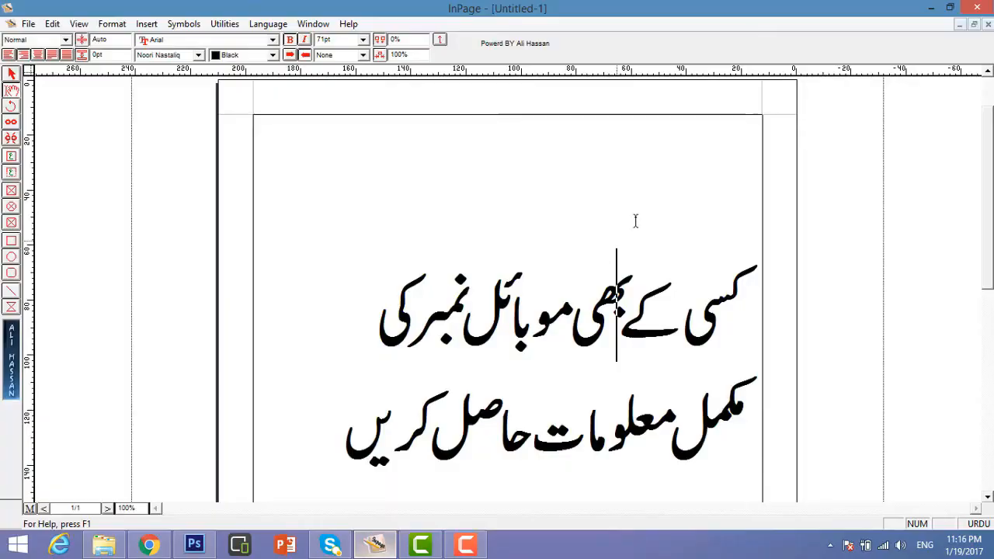
{"action": "left_click_drag", "start_coordinate": [331, 444], "coordinate": [828, 277]}
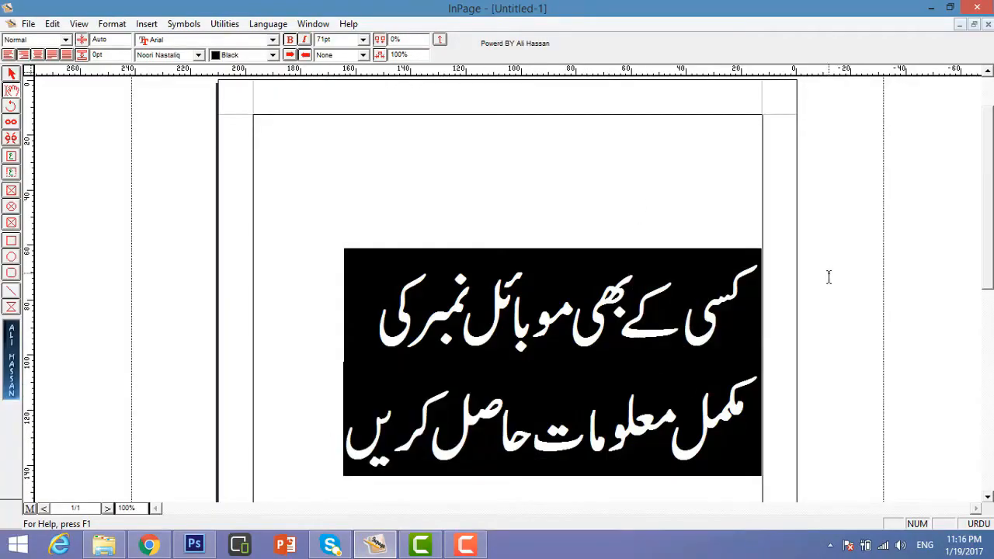
{"action": "type", "text": "یوٹ"}
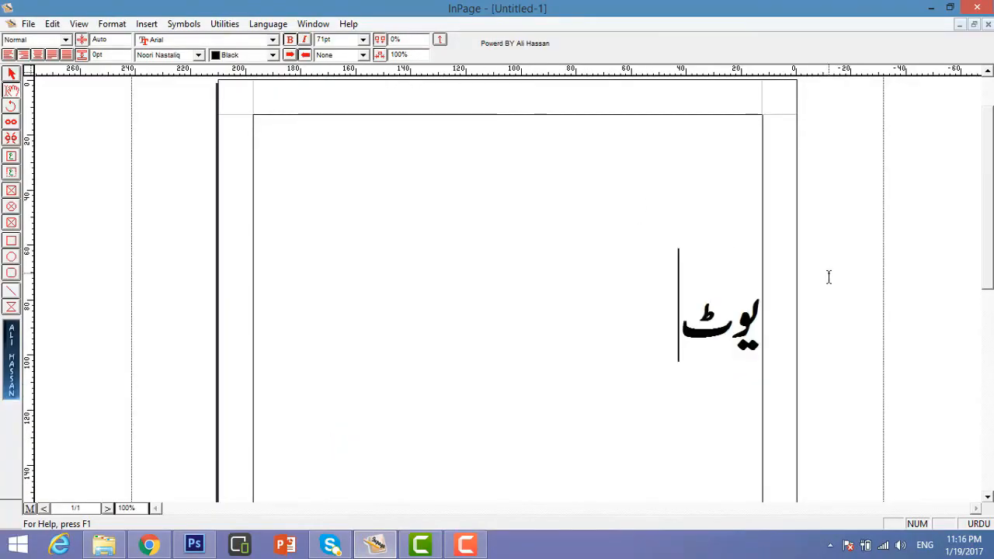
{"action": "type", "text": "یوب کے لیے"}
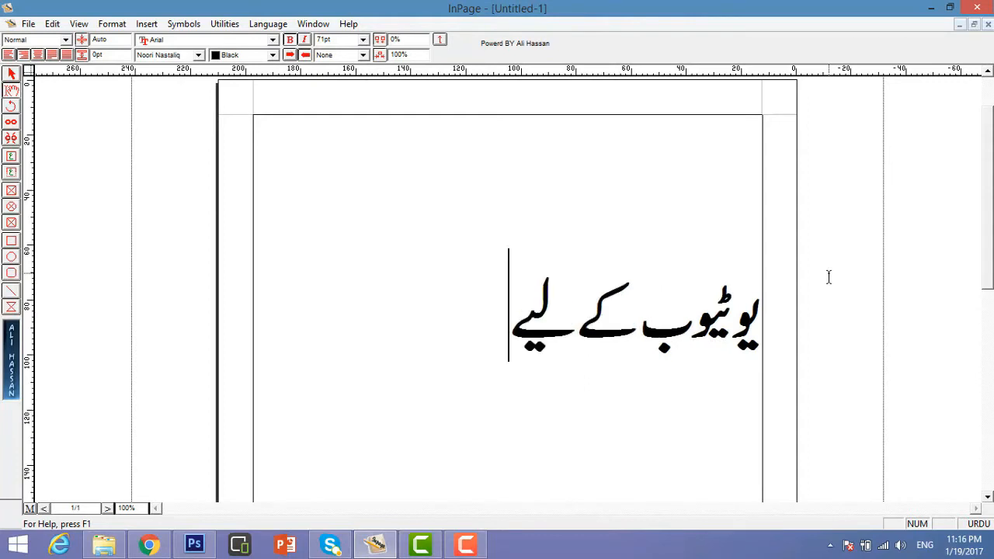
- Add the English word "Thumbnail" after the Urdu phrase
{"action": "key", "text": "ctrl+space"}
{"action": "key", "text": "Caps_Lock"}
{"action": "type", "text": "T"}
{"action": "key", "text": "Caps_Lock"}
{"action": "type", "text": "u"}
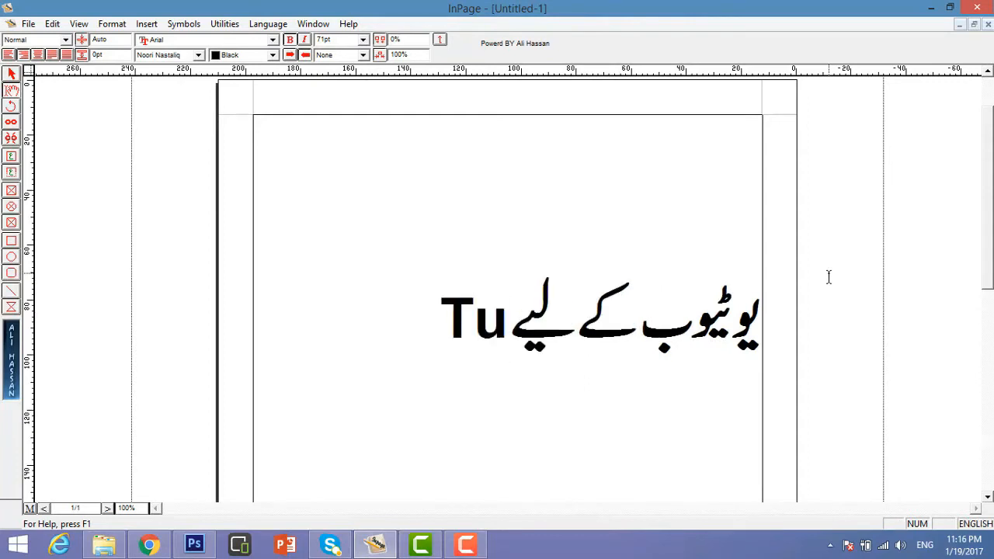
{"action": "key", "text": "BackSpace"}
{"action": "type", "text": "humb"}
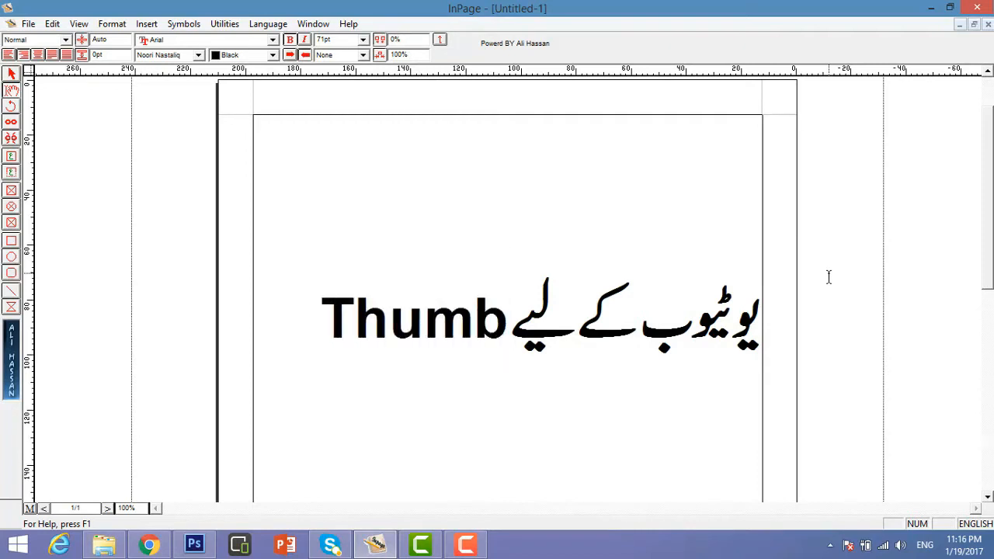
{"action": "type", "text": "nail"}
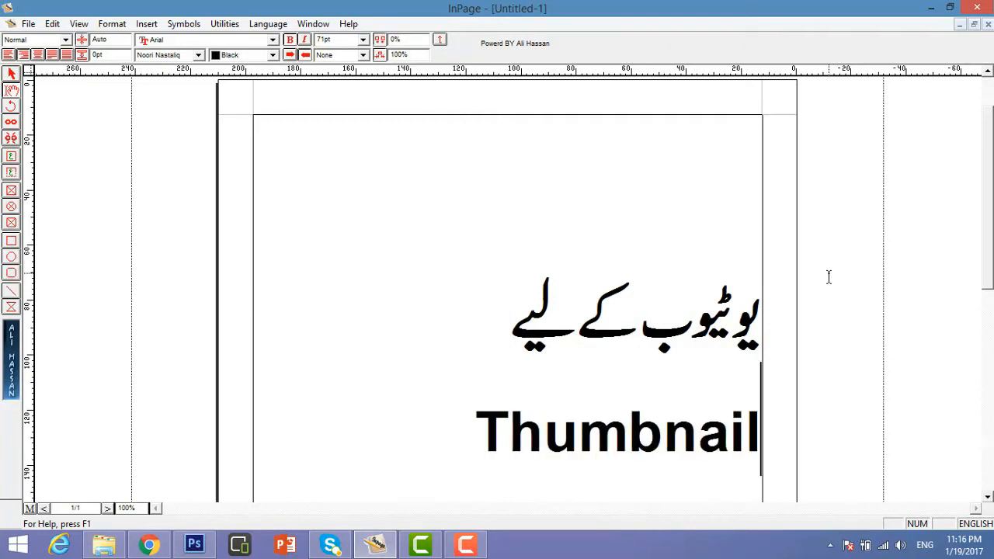
- Add a new line in Urdu below "Thumbnail" reading "کیسے بنایا جائے"
{"action": "key", "text": "Return"}
{"action": "type", "text": "k"}
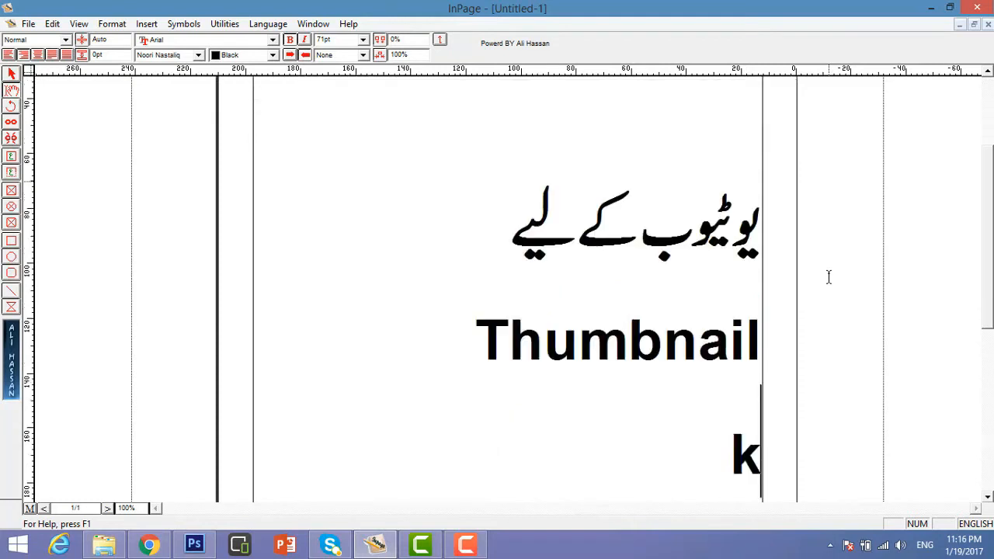
{"action": "type", "text": "is"}
{"action": "key", "text": "BackSpace"}
{"action": "key", "text": "BackSpace"}
{"action": "key", "text": "BackSpace"}
{"action": "key", "text": "ctrl+space"}
{"action": "type", "text": "کیسے"}
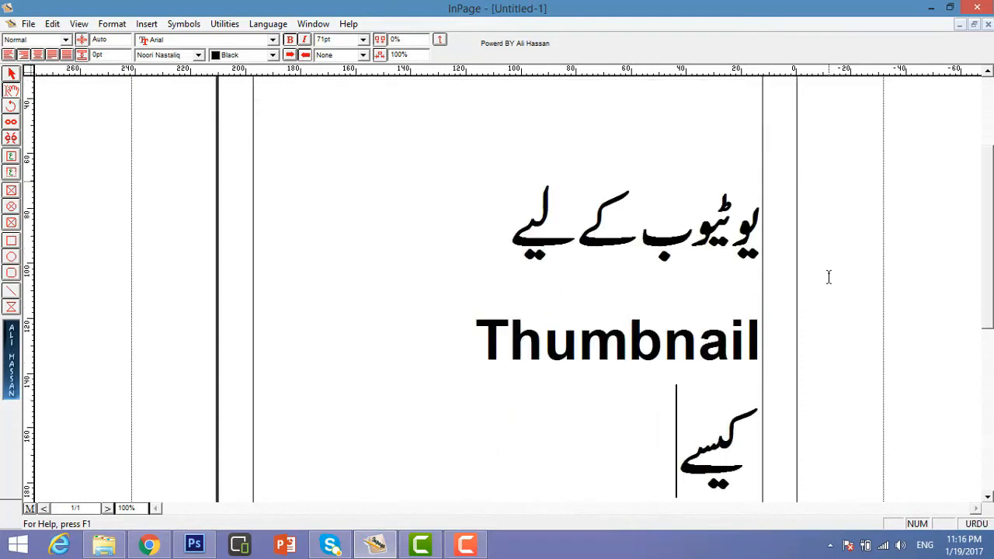
{"action": "type", "text": " بنا"}
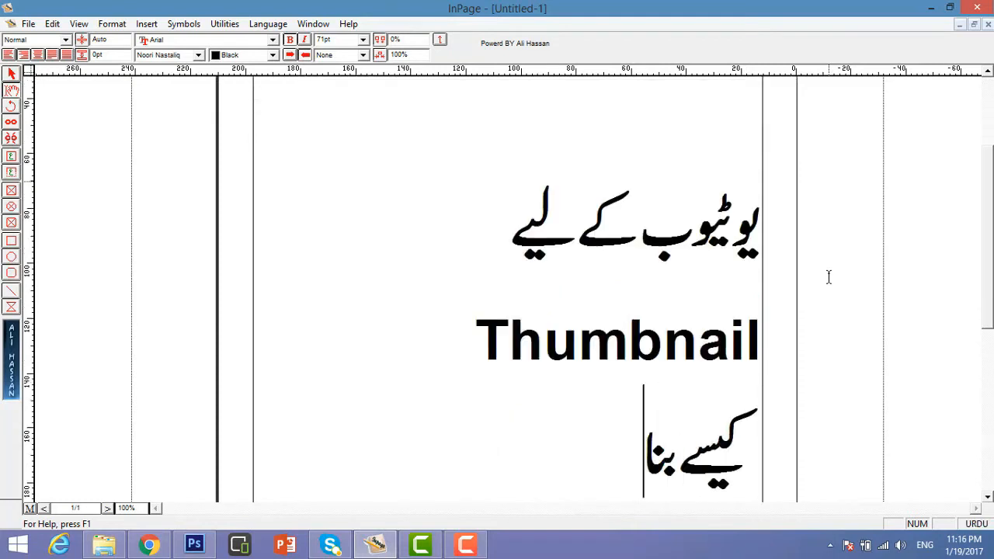
{"action": "type", "text": "یا جائے"}
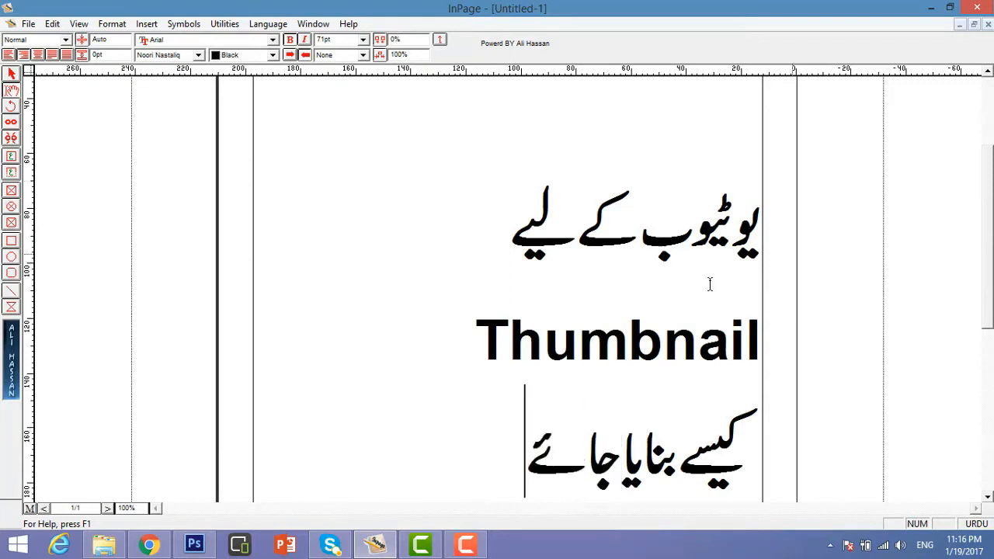
- Set the font size of all the text to 60pt and add "؟؟" at the end of the last line
{"action": "left_click_drag", "start_coordinate": [480, 359], "coordinate": [766, 240]}
{"action": "left_click", "coordinate": [690, 318]}
{"action": "key", "text": "ctrl+a"}
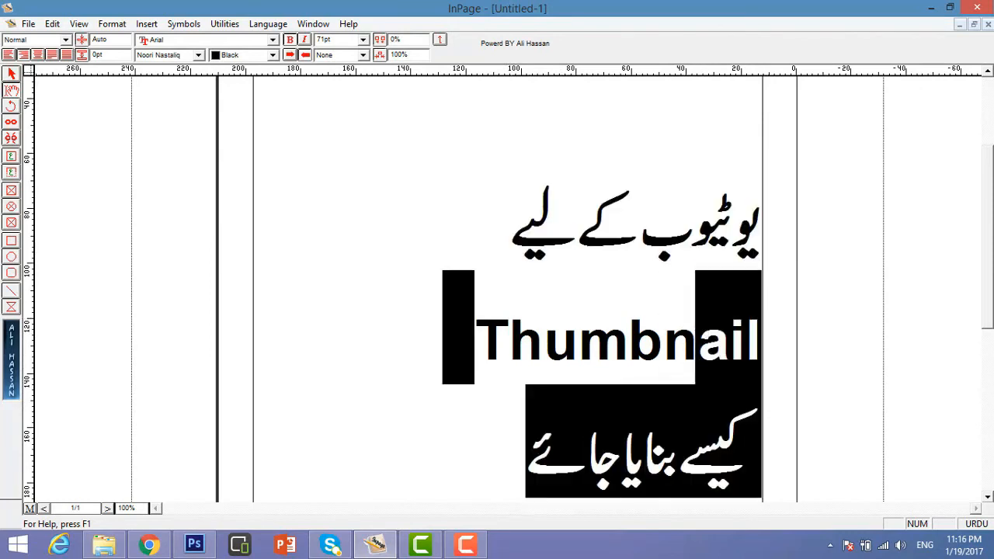
{"action": "left_click", "coordinate": [363, 39]}
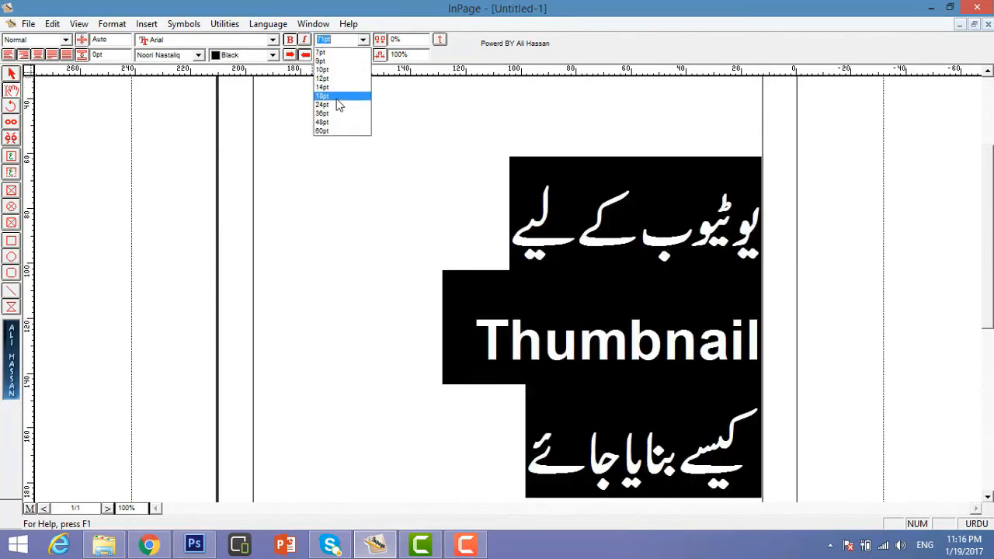
{"action": "left_click", "coordinate": [322, 131]}
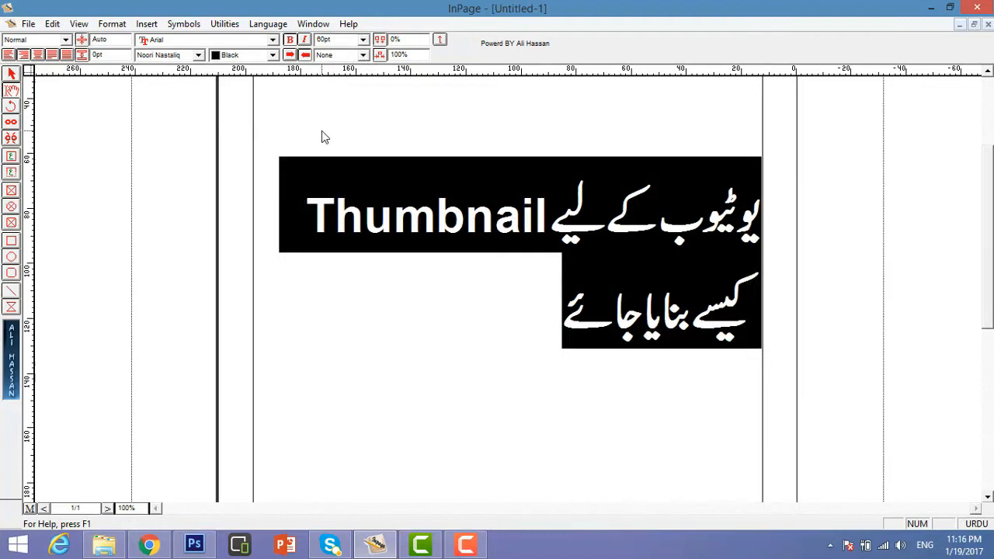
{"action": "left_click", "coordinate": [528, 326]}
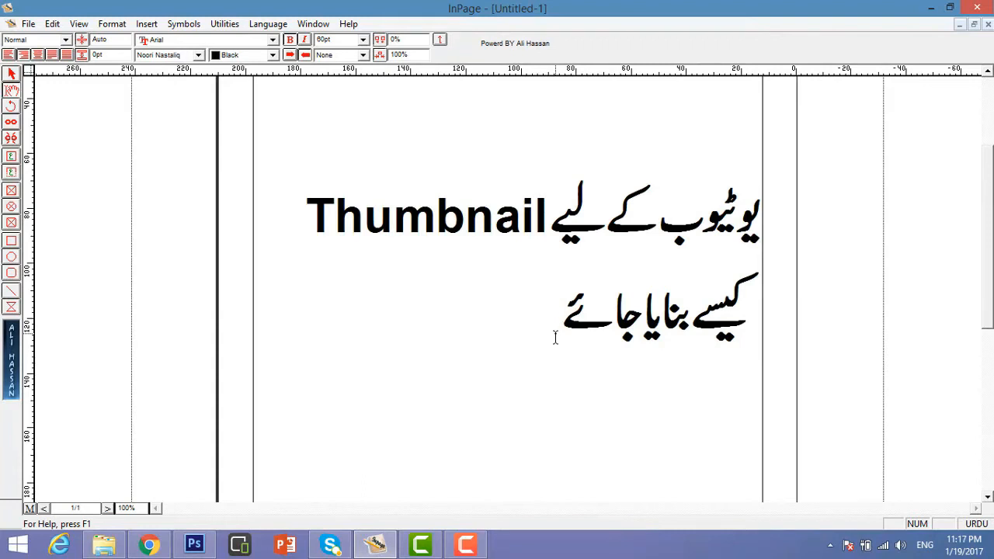
{"action": "type", "text": "؟؟"}
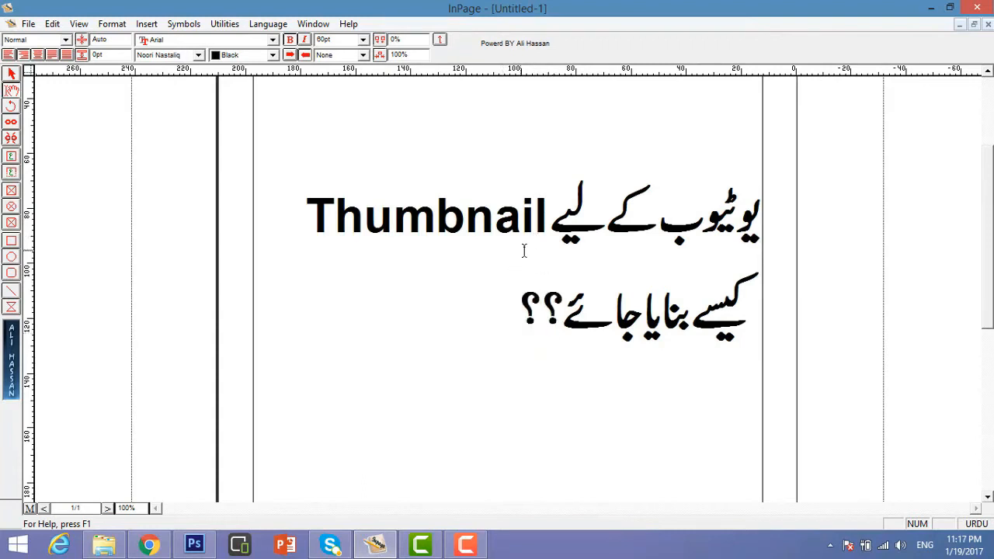
- Try the whole text without bold formatting
{"action": "left_click_drag", "start_coordinate": [519, 311], "coordinate": [772, 211]}
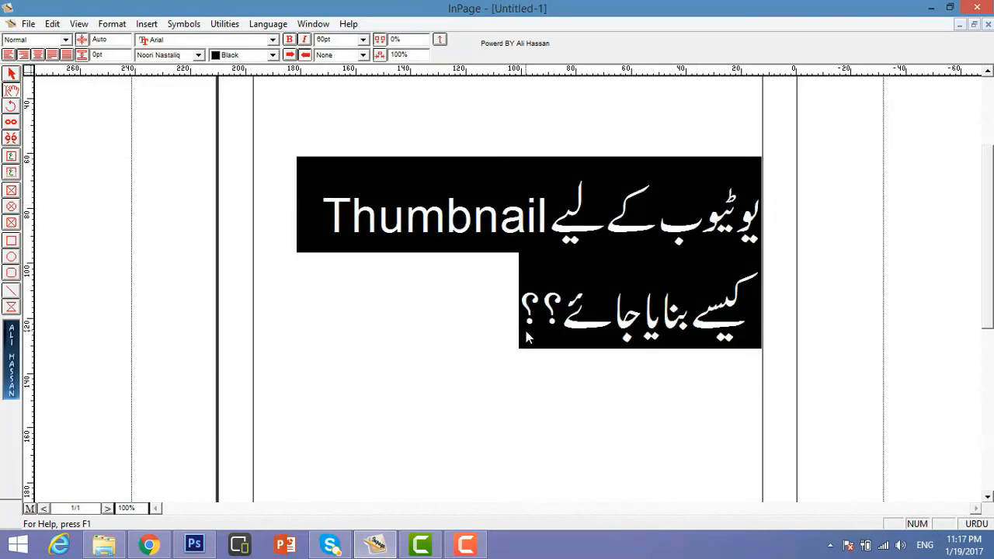
{"action": "key", "text": "ctrl+b"}
{"action": "left_click", "coordinate": [492, 348]}
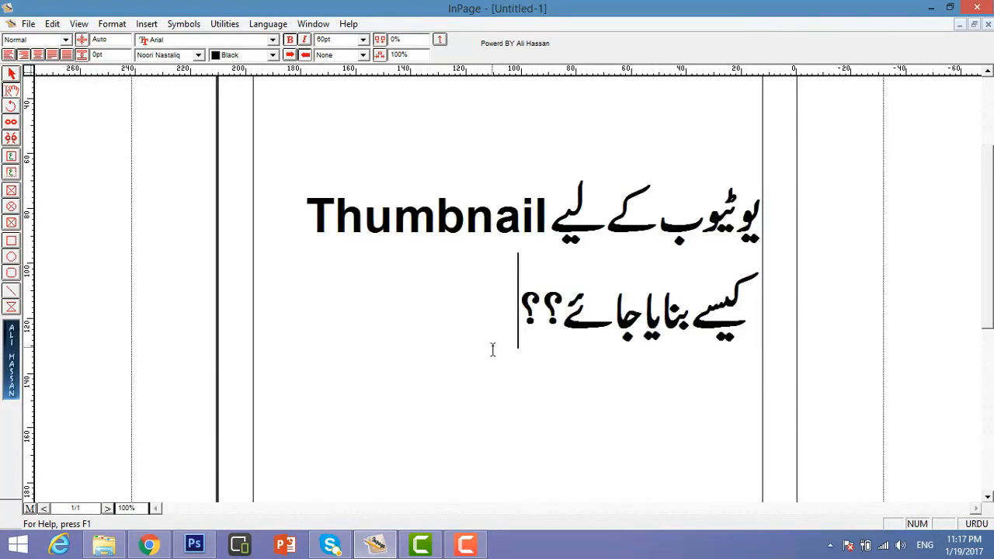
- Begin exporting page 1 as a picture, with Encapsulated PostScript Files as the file type
{"action": "left_click", "coordinate": [28, 21]}
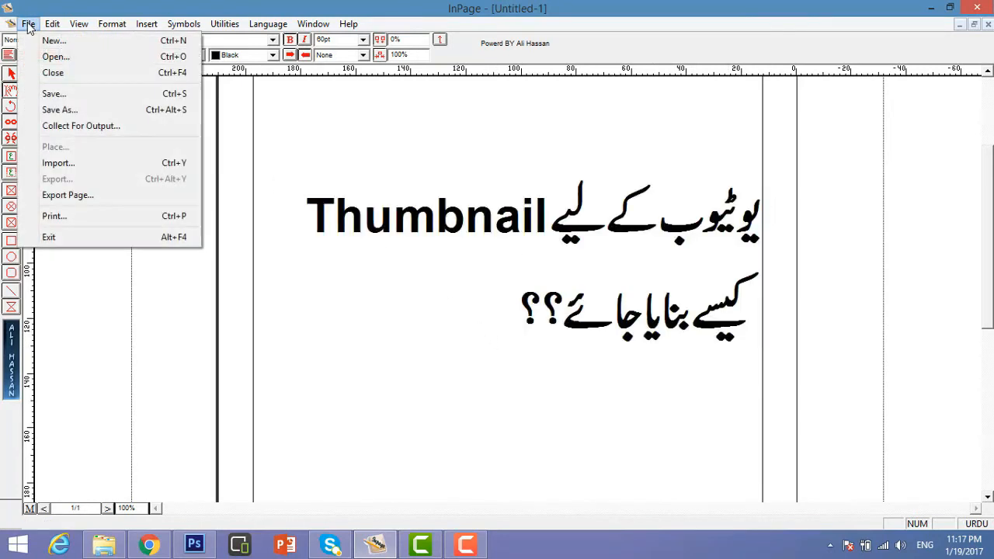
{"action": "left_click", "coordinate": [85, 197]}
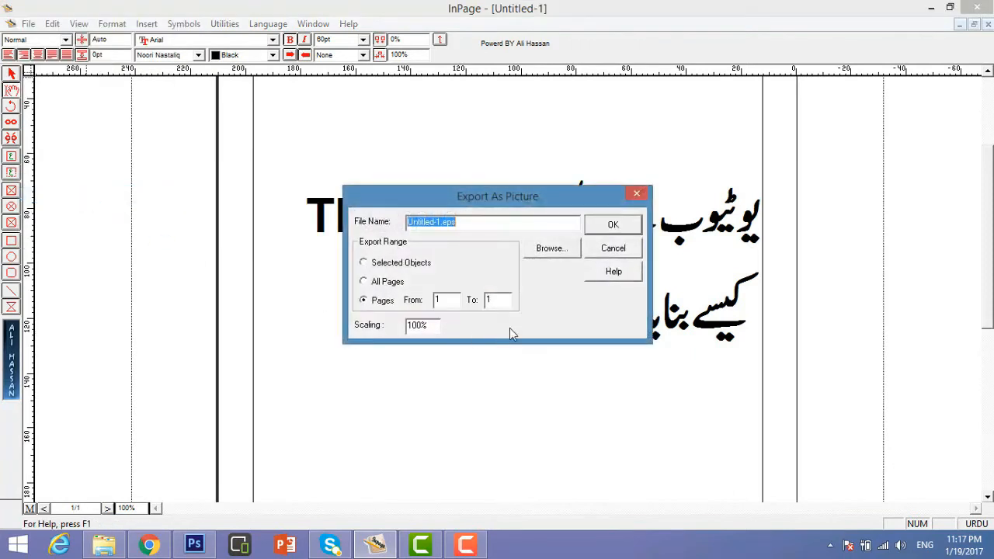
{"action": "left_click", "coordinate": [550, 249]}
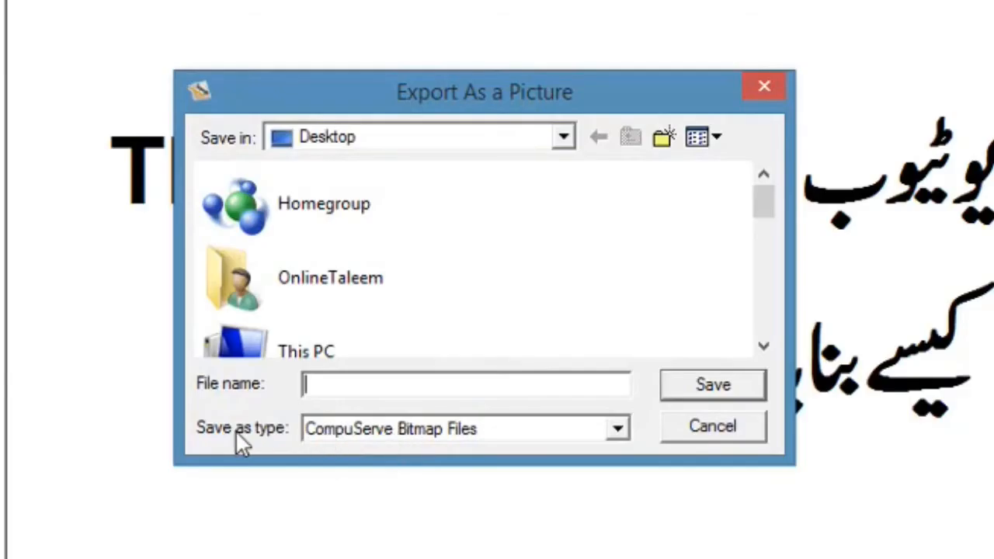
{"action": "left_click", "coordinate": [334, 431]}
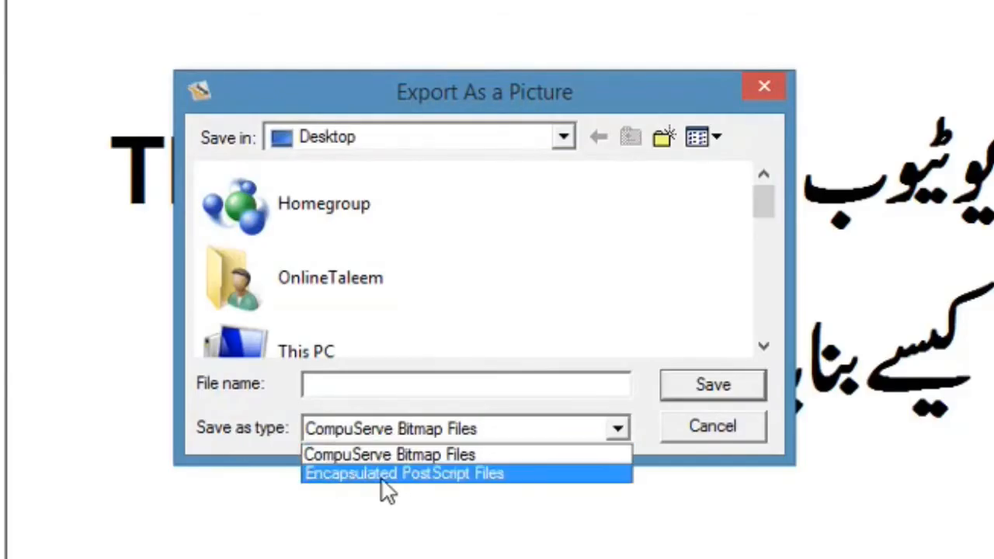
{"action": "left_click", "coordinate": [404, 474]}
- Export the page to the Desktop as 78.eps at 100% scaling, replacing the existing file
{"action": "left_click", "coordinate": [402, 381]}
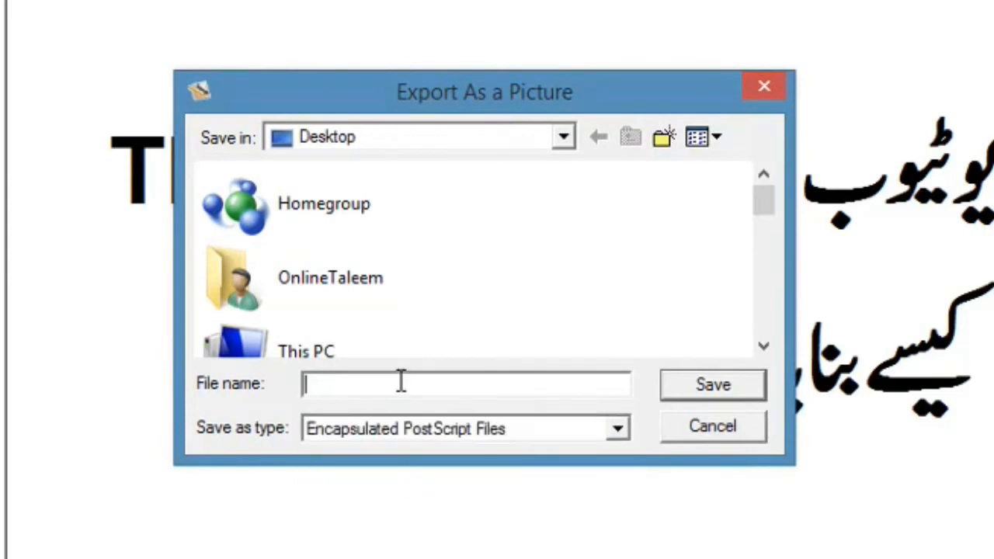
{"action": "type", "text": "78"}
{"action": "key", "text": "Down"}
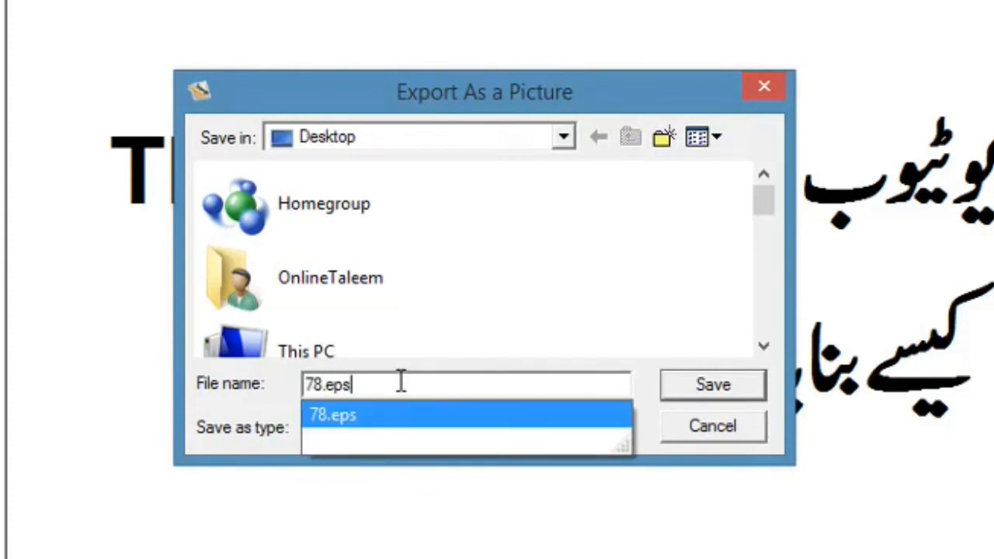
{"action": "double_click", "coordinate": [411, 389]}
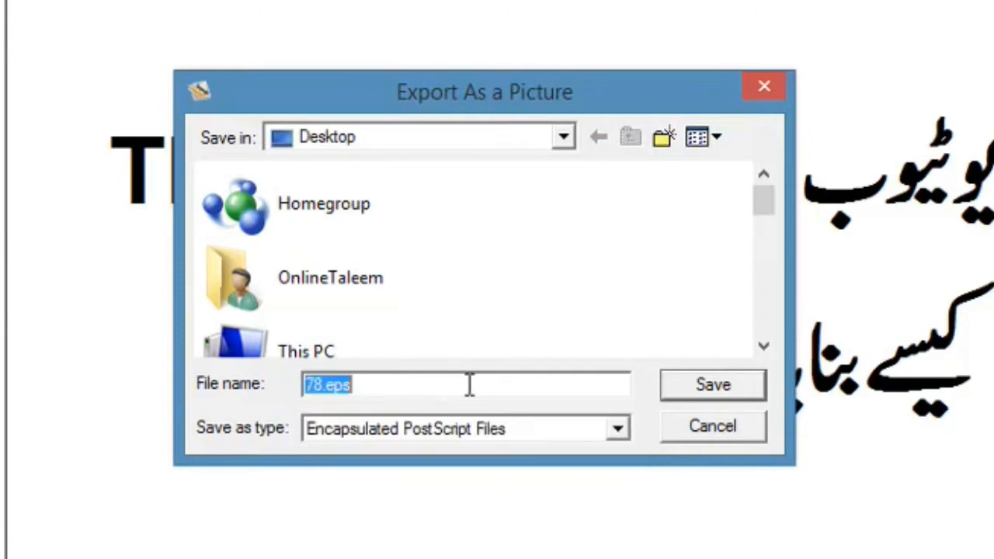
{"action": "left_click", "coordinate": [479, 384]}
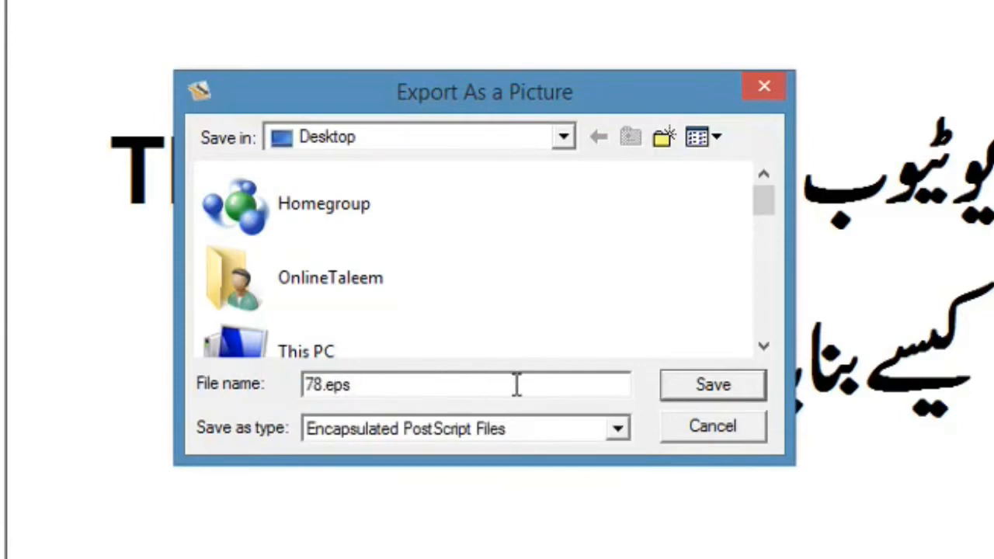
{"action": "left_click", "coordinate": [714, 386]}
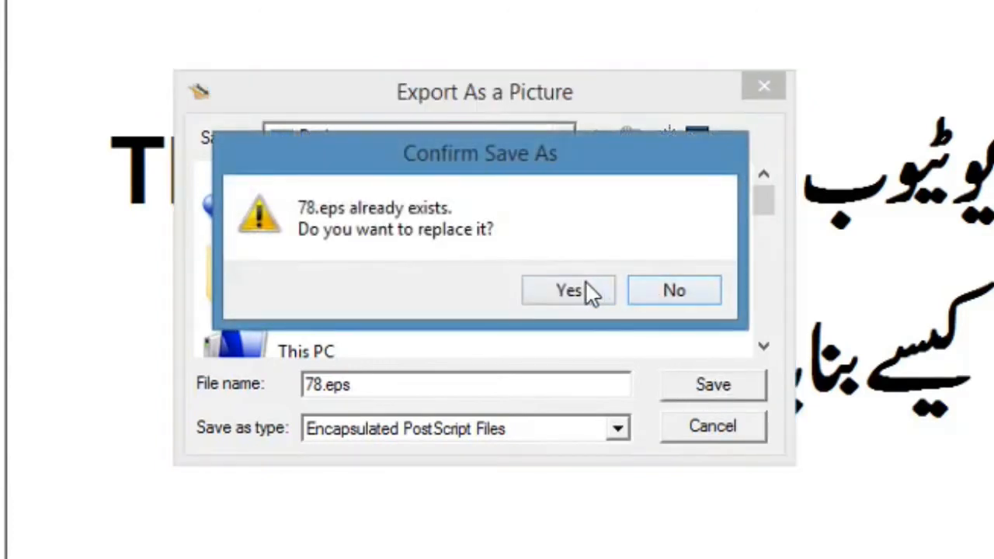
{"action": "left_click", "coordinate": [570, 291]}
{"action": "left_click", "coordinate": [733, 189]}
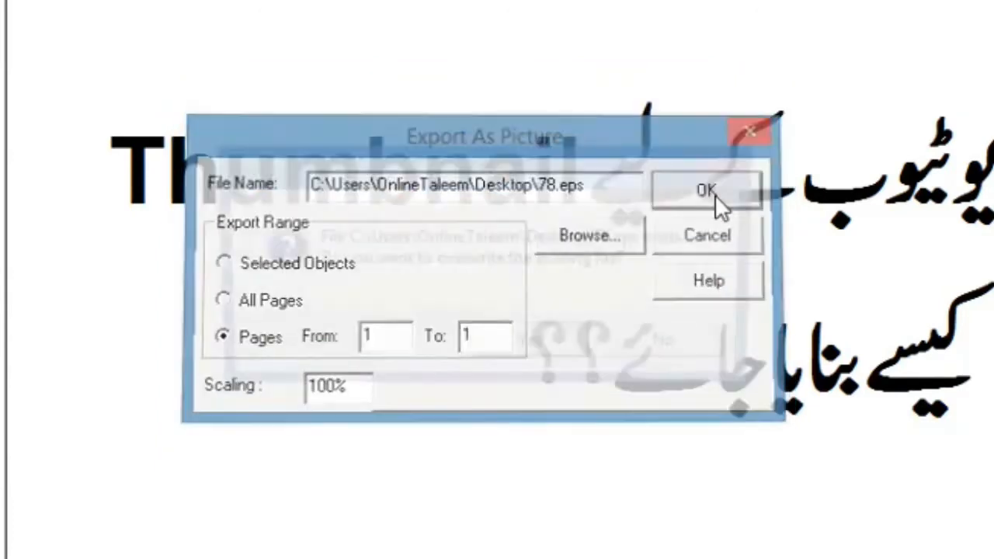
{"action": "left_click", "coordinate": [546, 348]}
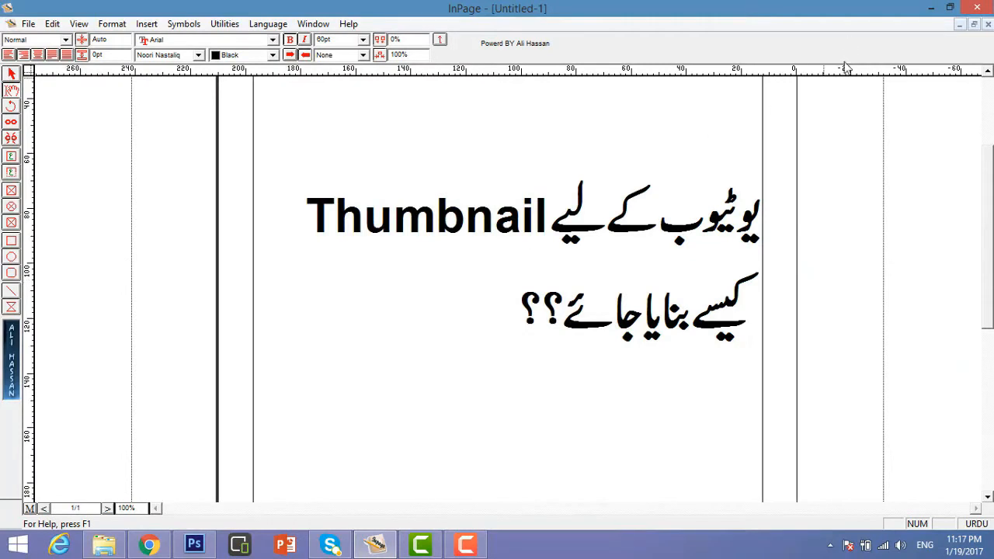
- Minimize the InPage and Thumbnail BackGrounds windows and locate the exported 78.eps file on the desktop
{"action": "left_click", "coordinate": [931, 10]}
{"action": "left_click", "coordinate": [930, 8]}
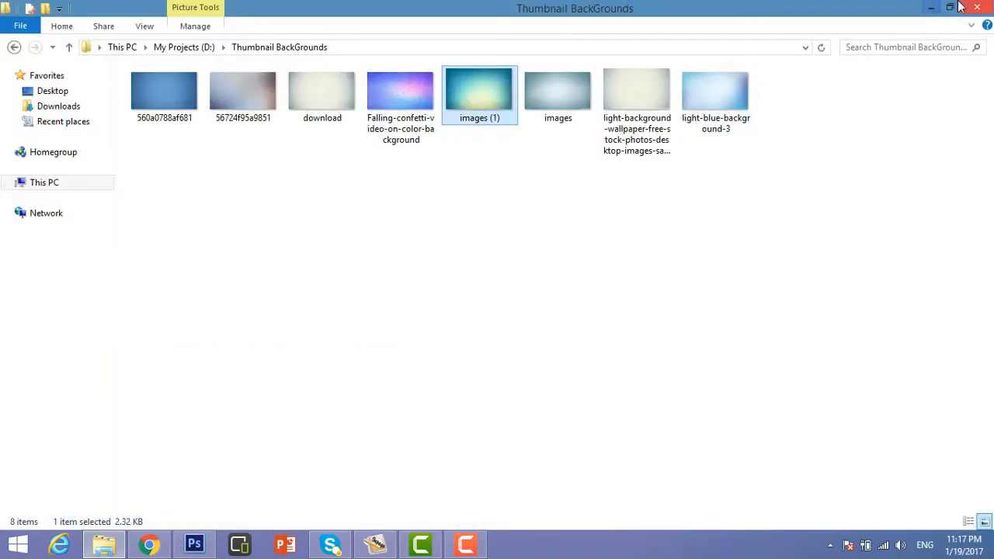
{"action": "left_click", "coordinate": [929, 7]}
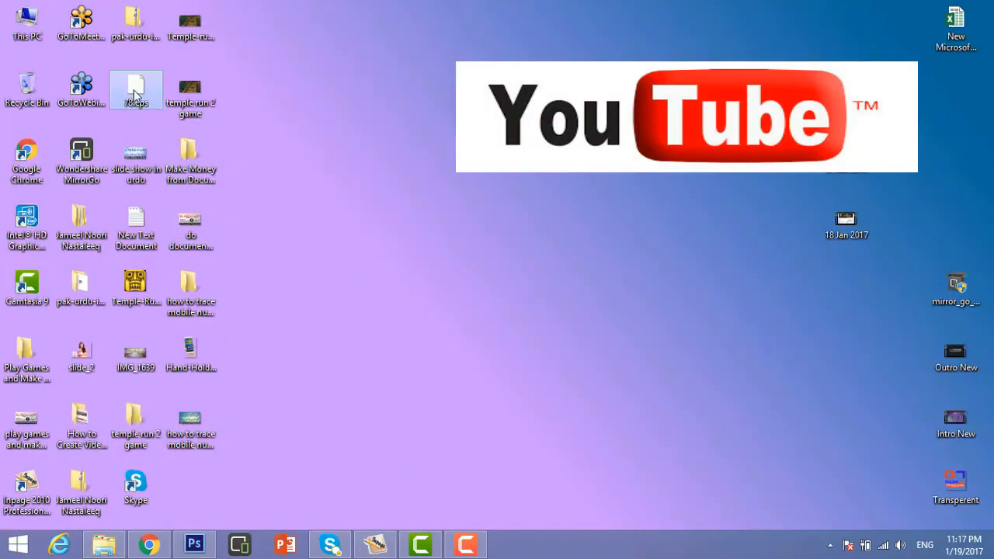
- Switch to Photoshop and open 78.eps from the Desktop
{"action": "left_click", "coordinate": [194, 545]}
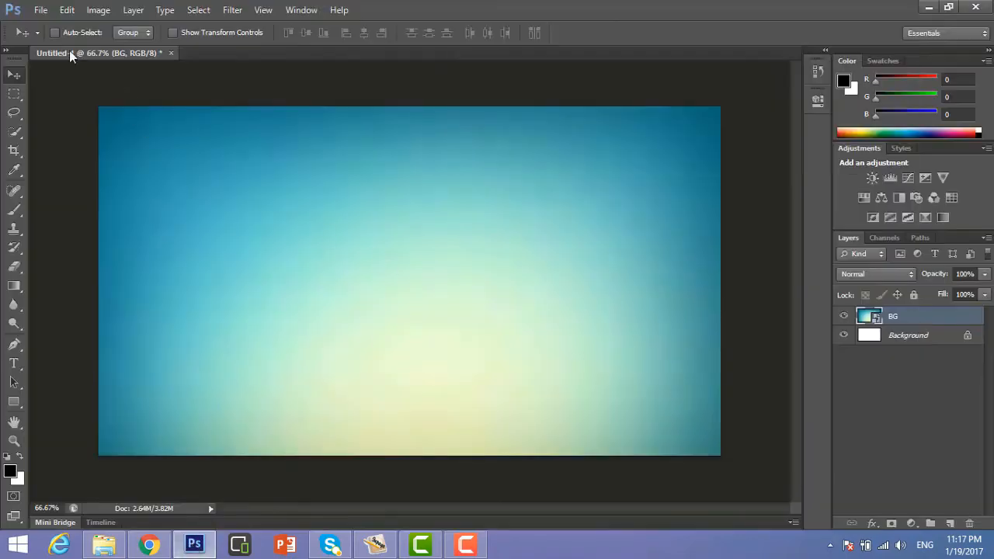
{"action": "left_click", "coordinate": [45, 14]}
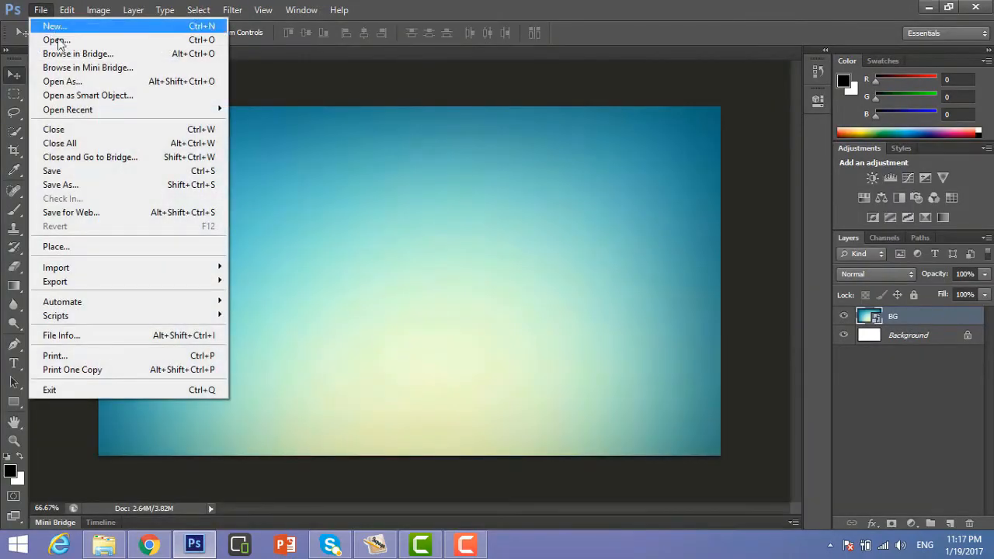
{"action": "left_click", "coordinate": [56, 39]}
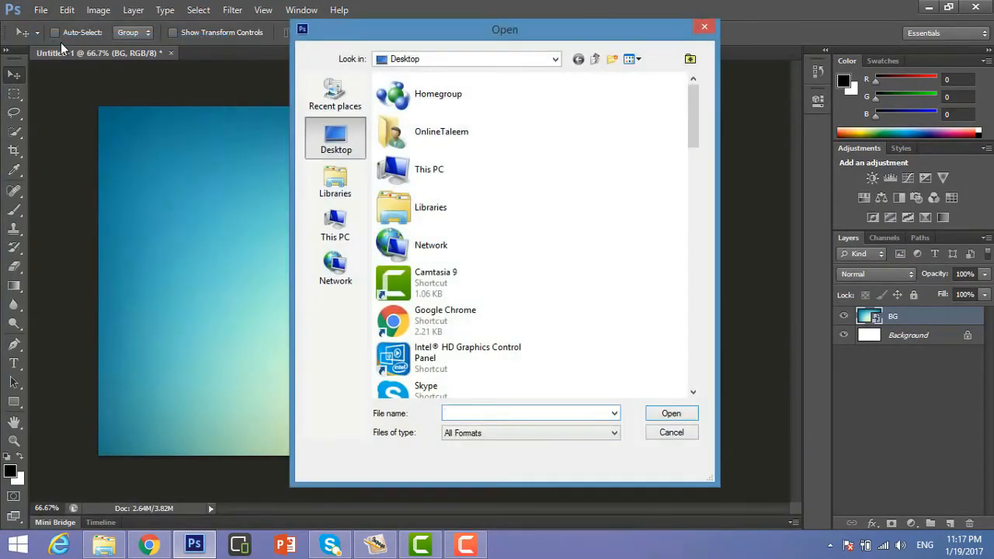
{"action": "type", "text": "78"}
{"action": "key", "text": "Down"}
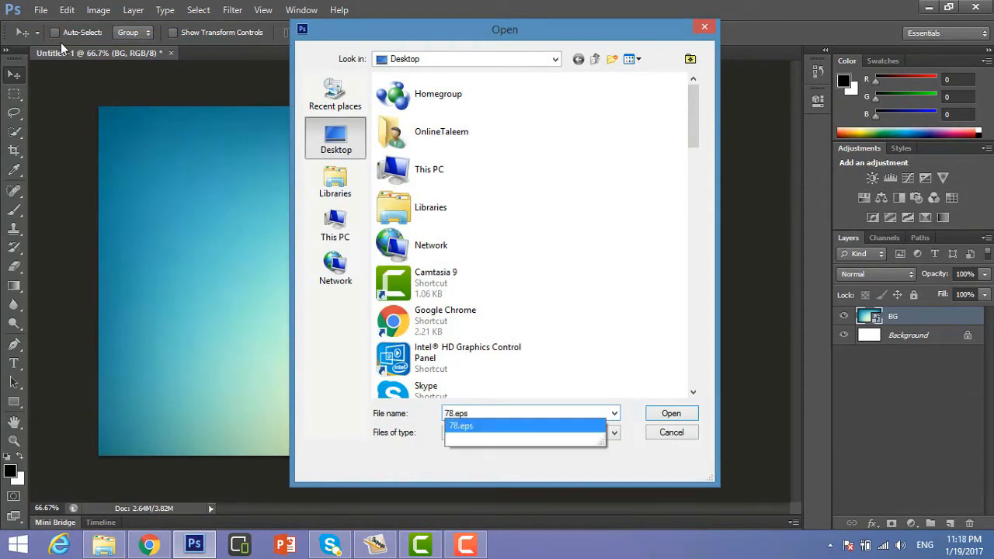
{"action": "left_click", "coordinate": [478, 427]}
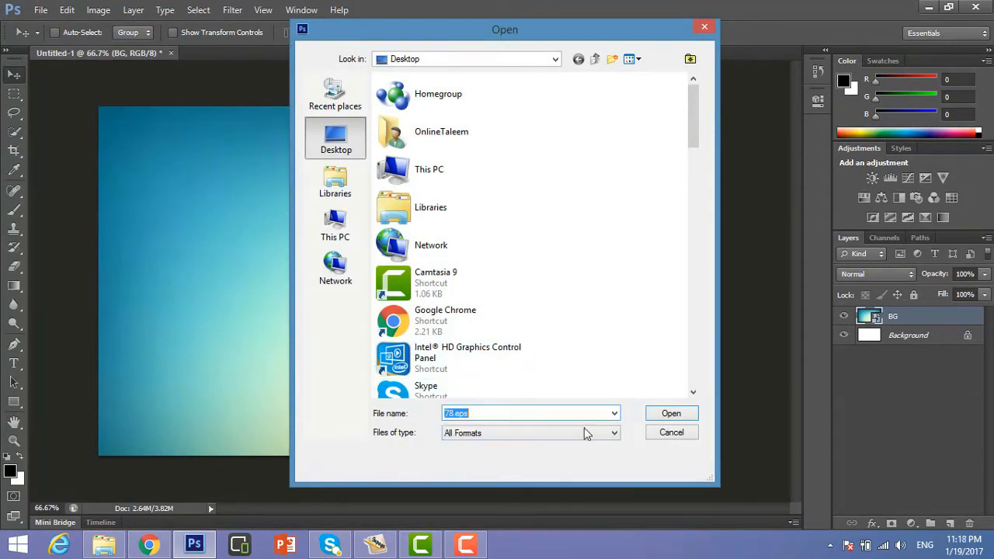
{"action": "left_click", "coordinate": [671, 417]}
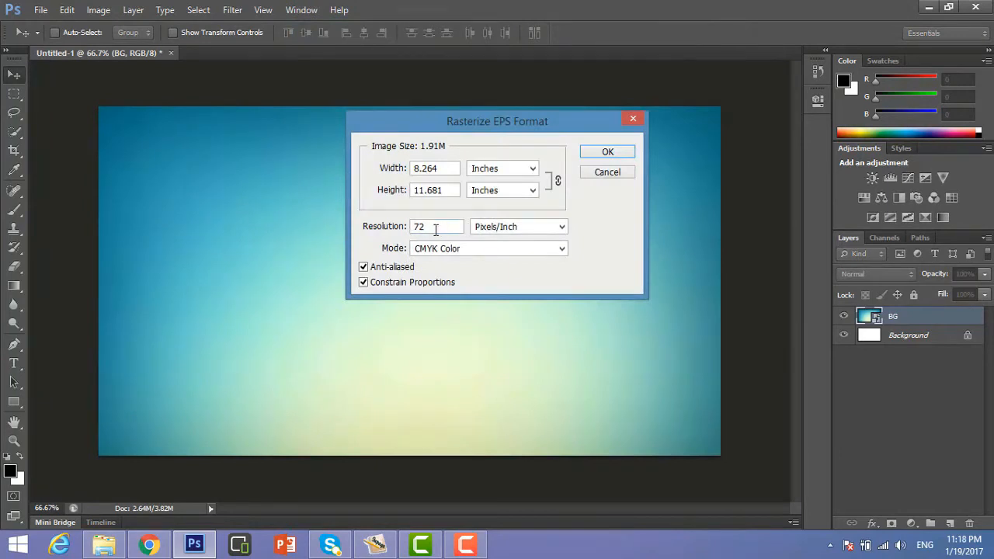
- Rasterize the EPS file at a resolution of 150 pixels/inch
{"action": "double_click", "coordinate": [436, 230]}
{"action": "type", "text": "150"}
{"action": "left_click", "coordinate": [598, 156]}
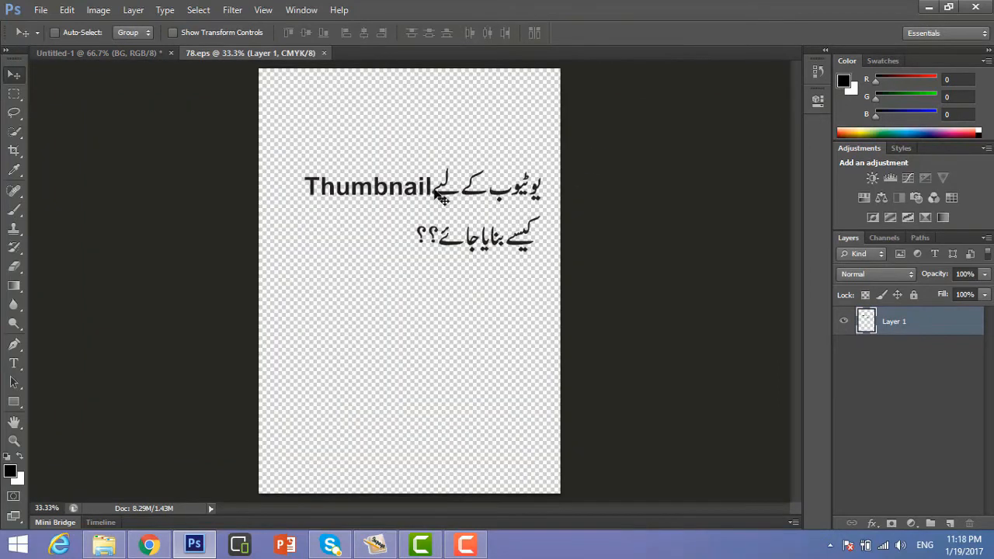
- Move the title text from 78.eps into the Untitled-1 thumbnail document and position it near the middle of the canvas
{"action": "left_click_drag", "start_coordinate": [450, 200], "coordinate": [543, 186]}
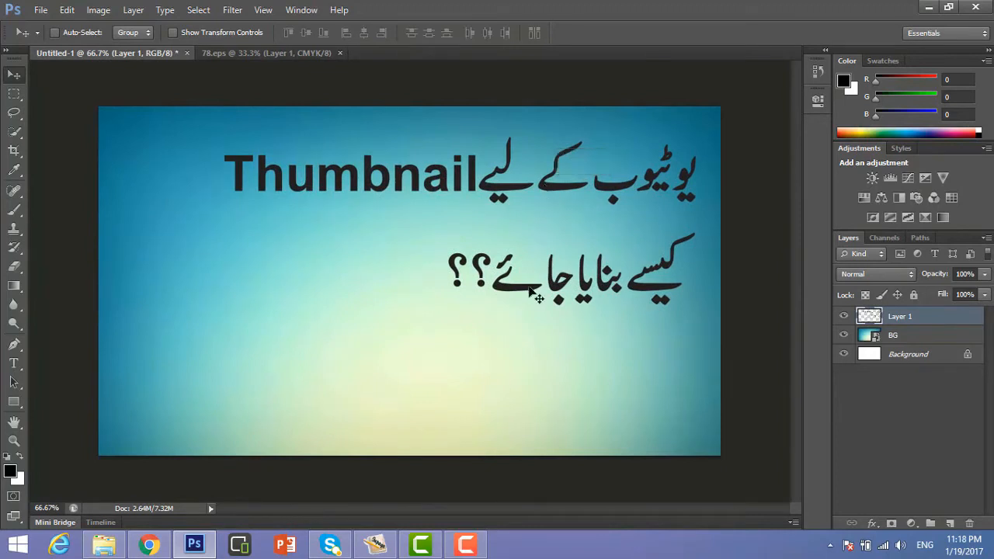
{"action": "left_click_drag", "start_coordinate": [478, 272], "coordinate": [392, 311]}
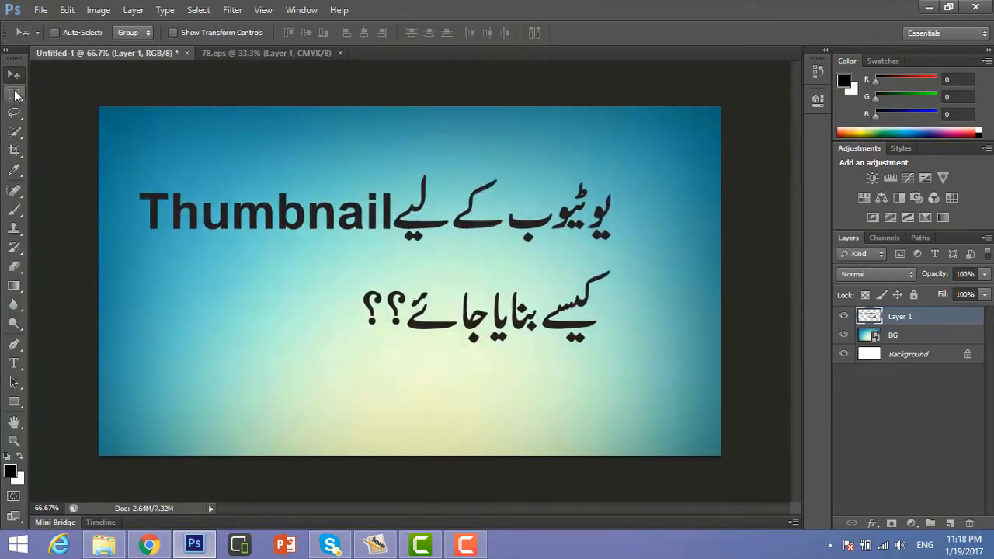
- Select the first text line with the Rectangular Marquee and copy it onto its own layer
{"action": "left_click", "coordinate": [14, 94]}
{"action": "left_click_drag", "start_coordinate": [117, 163], "coordinate": [634, 255]}
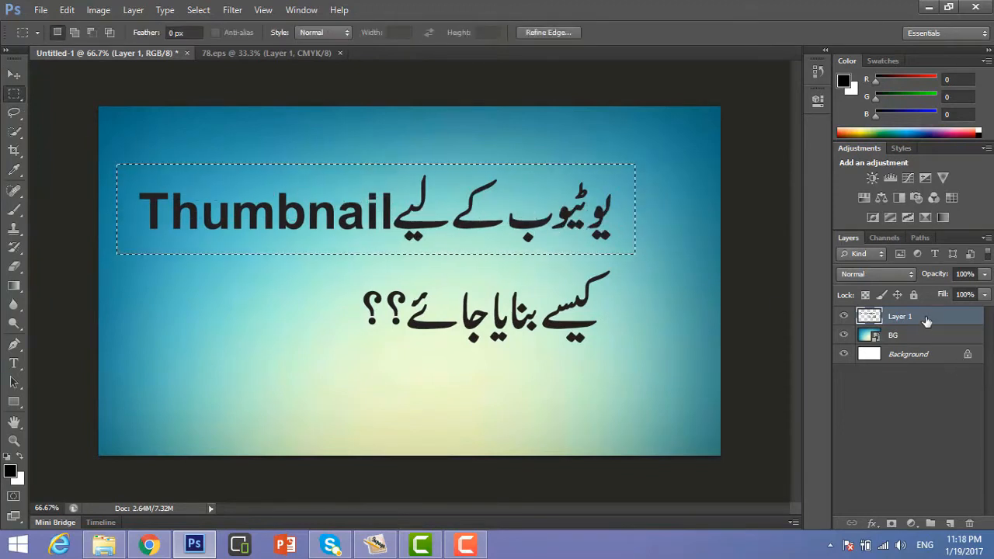
{"action": "key", "text": "ctrl+j"}
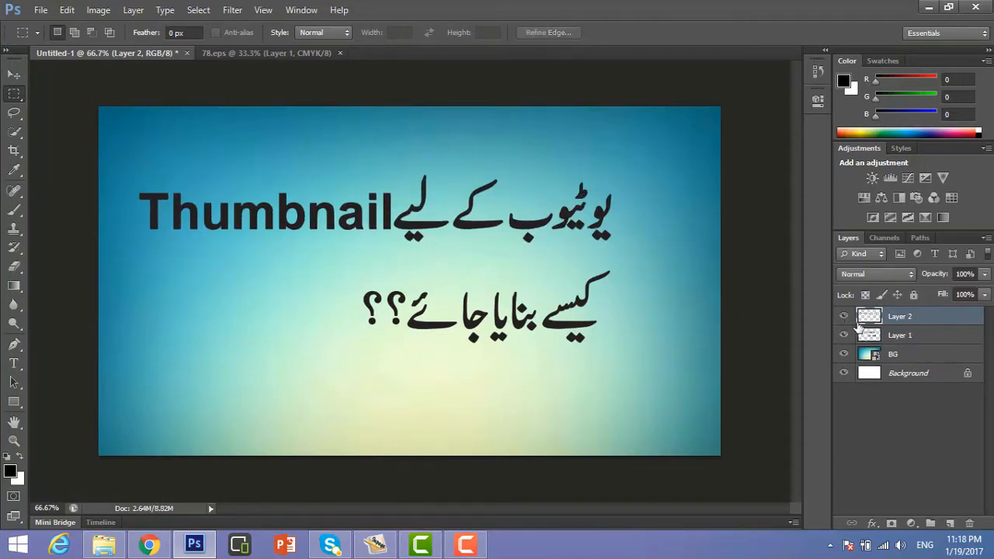
- Copy the second text line from Layer 1 onto its own layer, and remove the original Layer 1
{"action": "left_click", "coordinate": [897, 340]}
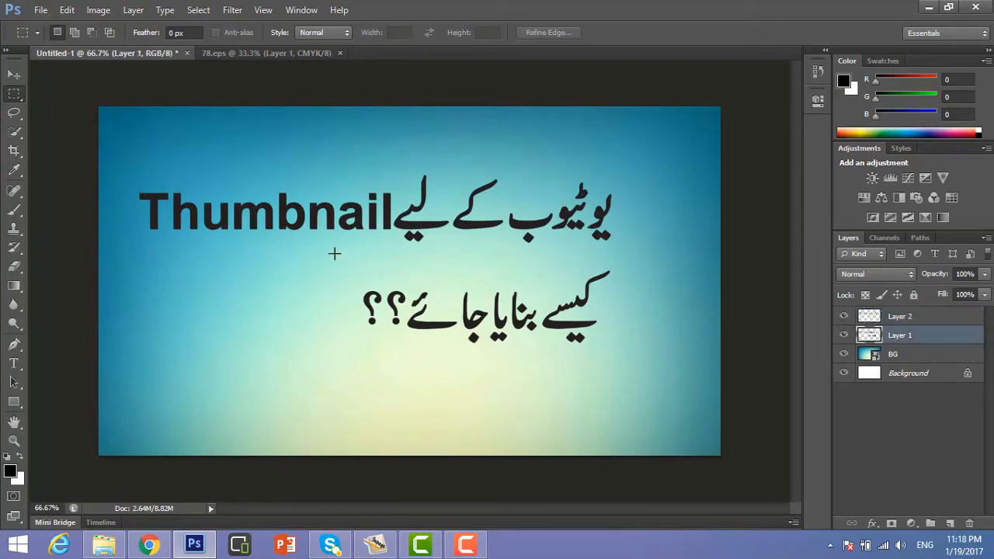
{"action": "left_click_drag", "start_coordinate": [334, 254], "coordinate": [643, 354]}
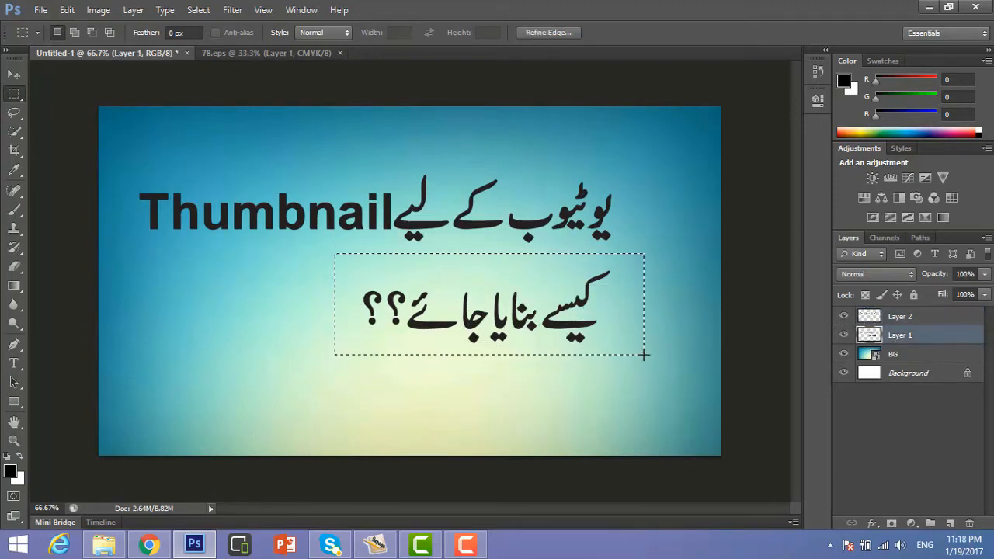
{"action": "key", "text": "ctrl+j"}
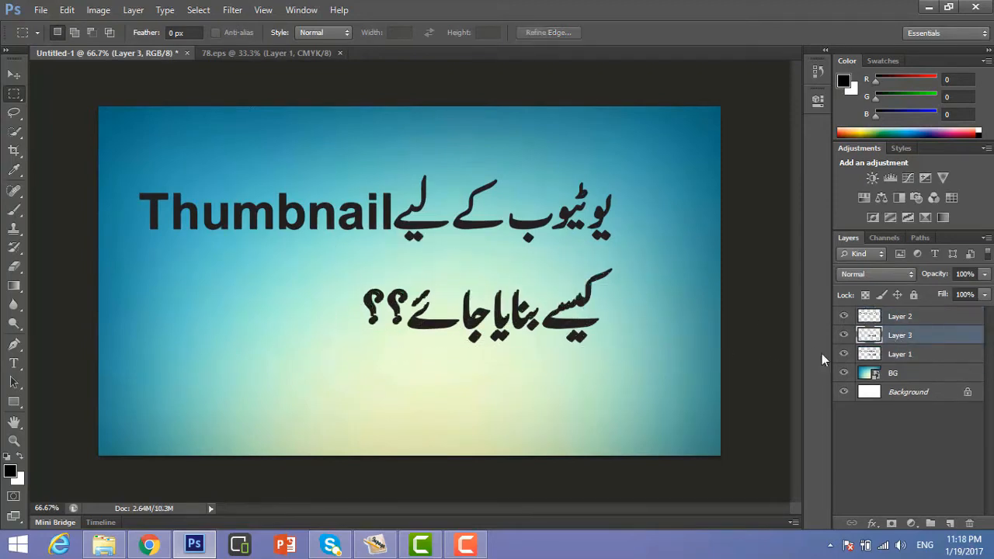
{"action": "left_click", "coordinate": [892, 356]}
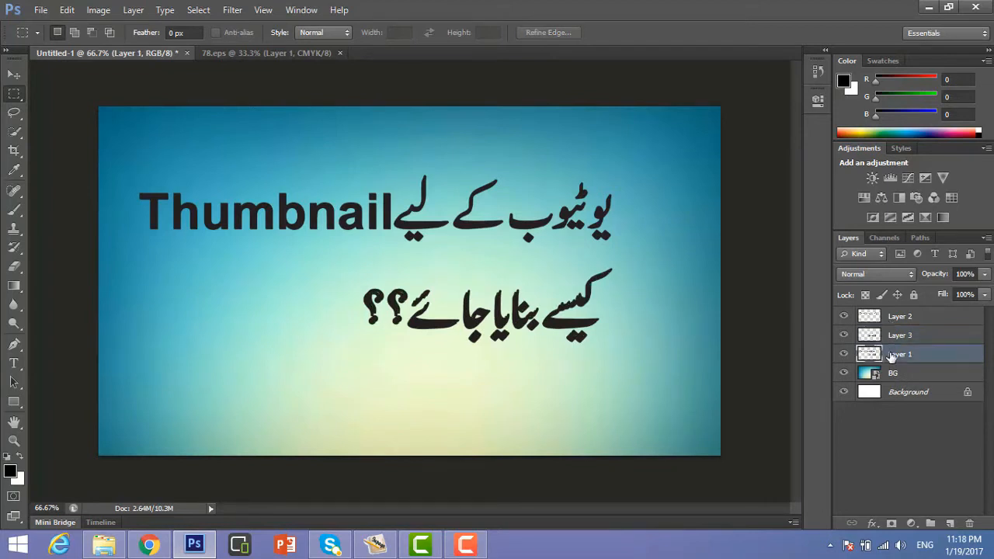
{"action": "key", "text": "ctrl+e"}
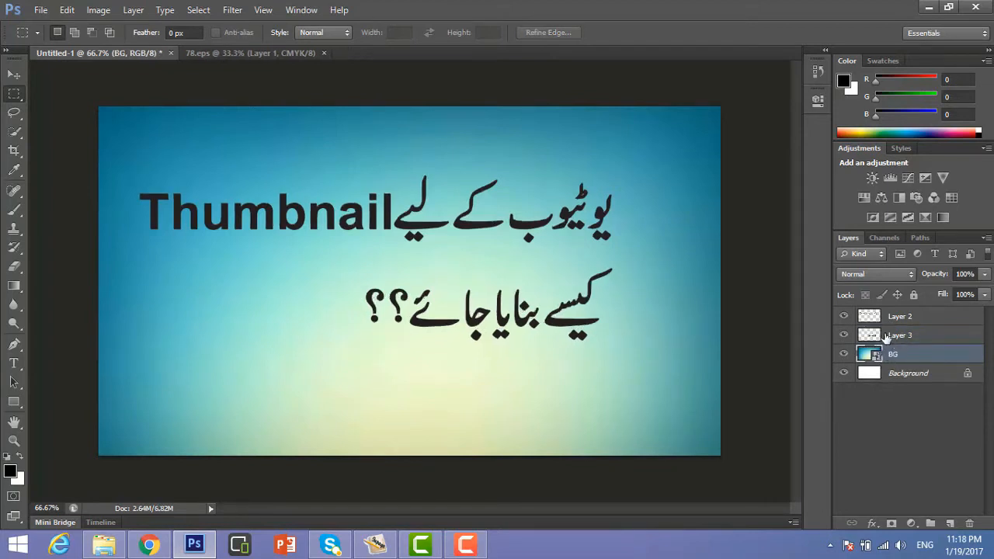
- Toggle the visibility of Layer 2 and Layer 3 to check which text line each one holds
{"action": "left_click", "coordinate": [844, 317]}
{"action": "left_click", "coordinate": [844, 318]}
{"action": "left_click", "coordinate": [845, 318]}
{"action": "left_click", "coordinate": [845, 318]}
{"action": "left_click", "coordinate": [844, 335]}
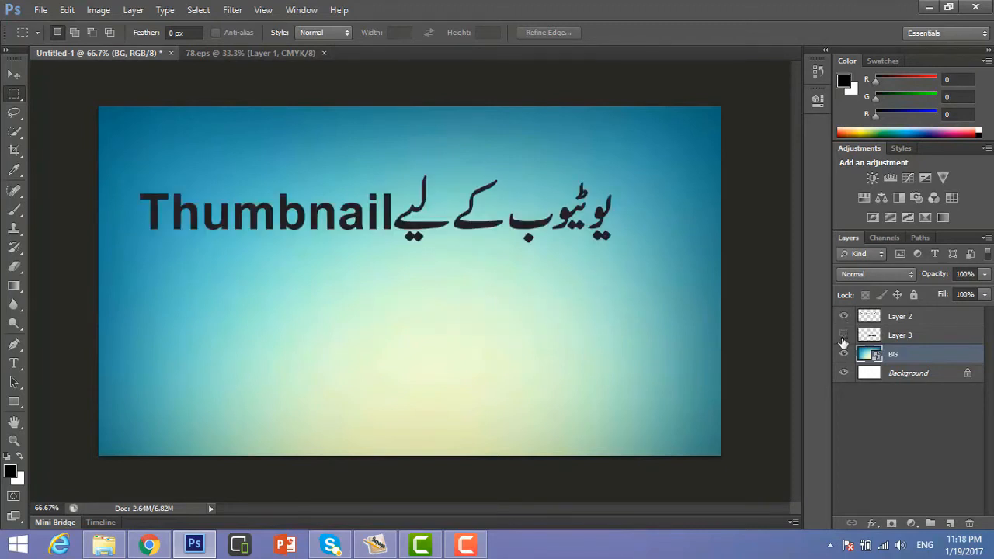
{"action": "left_click", "coordinate": [844, 335]}
{"action": "left_click", "coordinate": [845, 335]}
{"action": "left_click", "coordinate": [845, 335]}
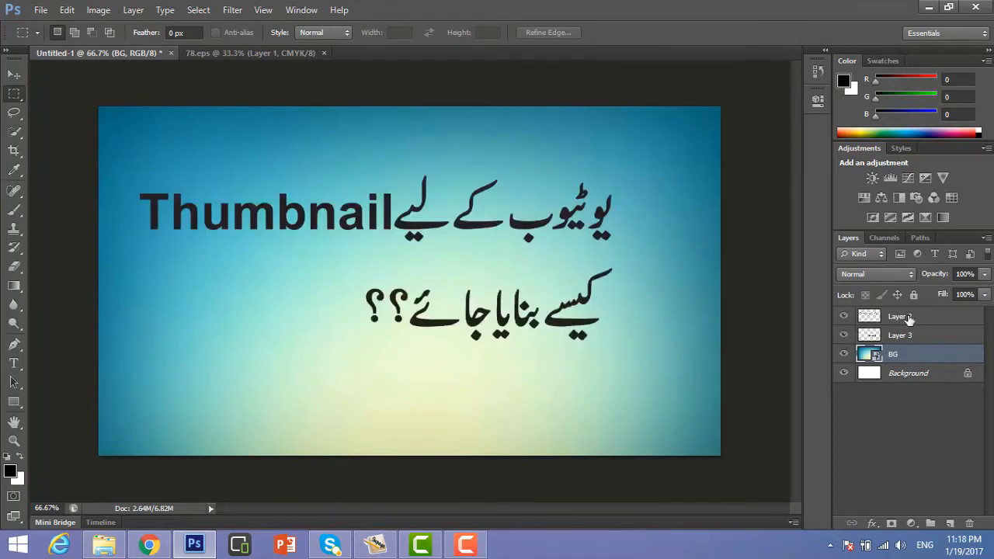
- Scale the first text line on Layer 2 to about 126% and place it across the upper part of the canvas
{"action": "left_click", "coordinate": [907, 316]}
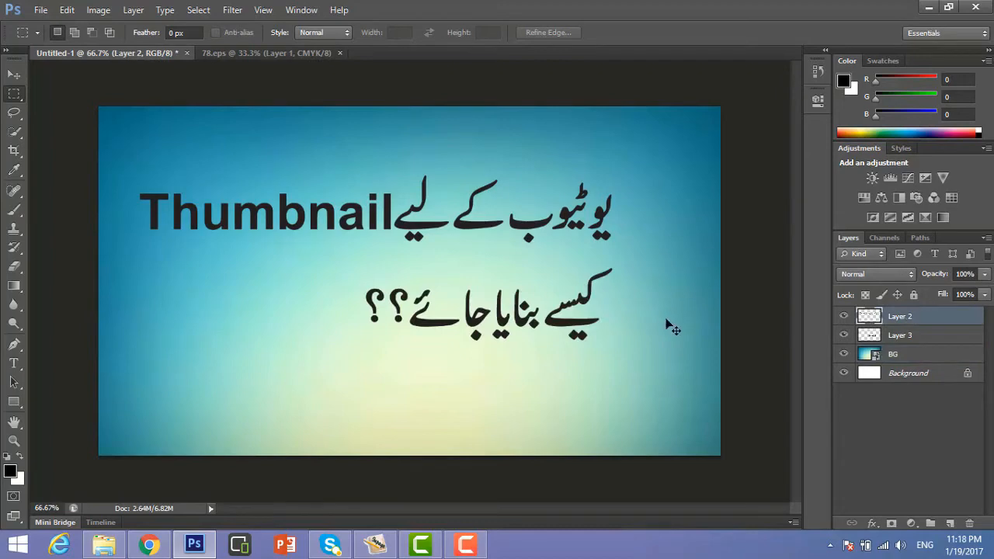
{"action": "key", "text": "ctrl+t"}
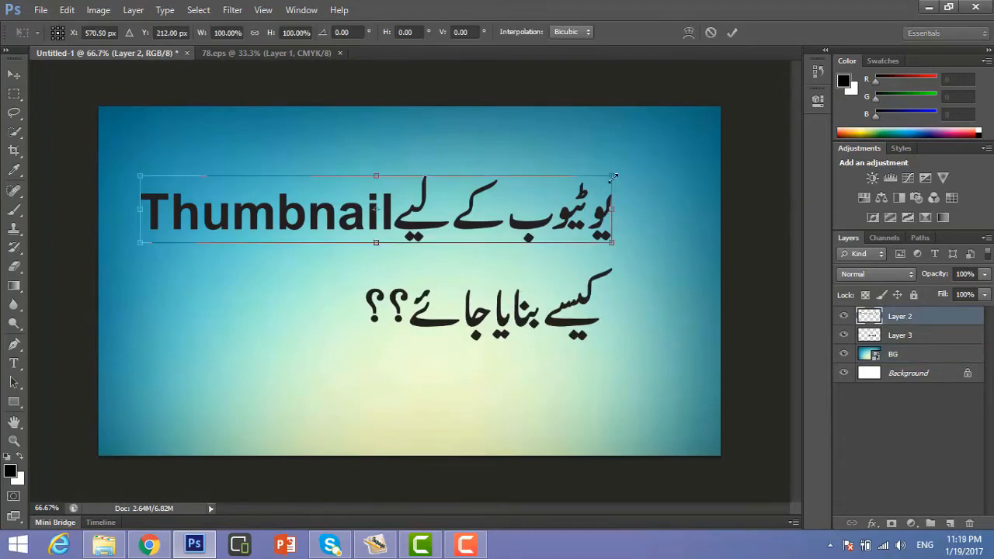
{"action": "left_click_drag", "start_coordinate": [613, 177], "coordinate": [704, 162]}
{"action": "left_click_drag", "start_coordinate": [140, 164], "coordinate": [111, 157]}
{"action": "left_click_drag", "start_coordinate": [477, 226], "coordinate": [478, 201]}
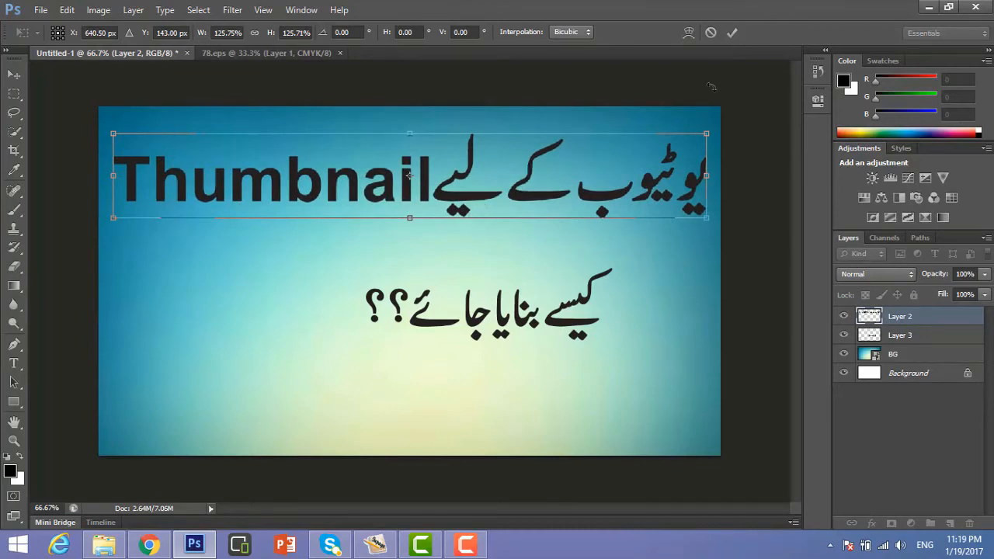
{"action": "left_click", "coordinate": [734, 33]}
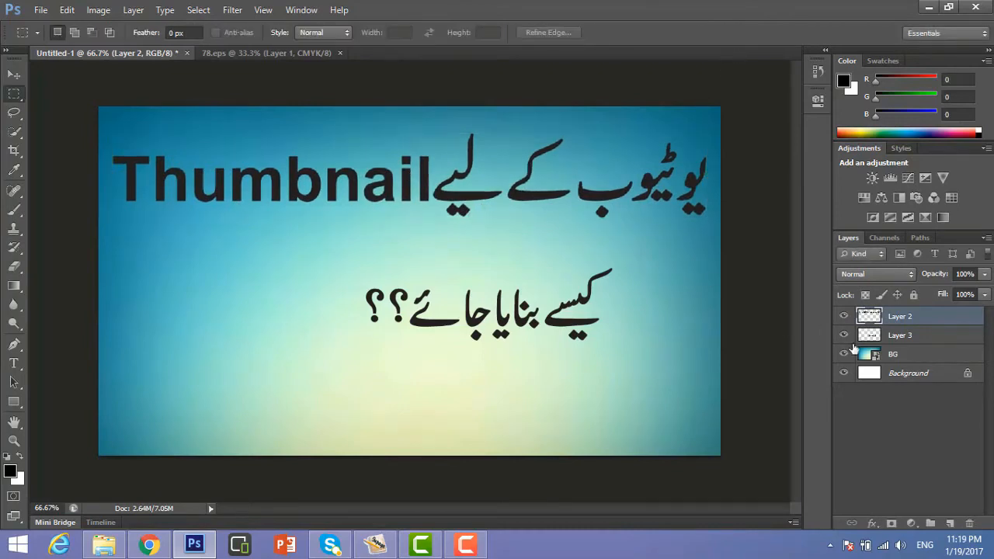
- Scale the second text line on Layer 3 to about 132% and align it to the canvas's right side under the first line
{"action": "left_click", "coordinate": [897, 336]}
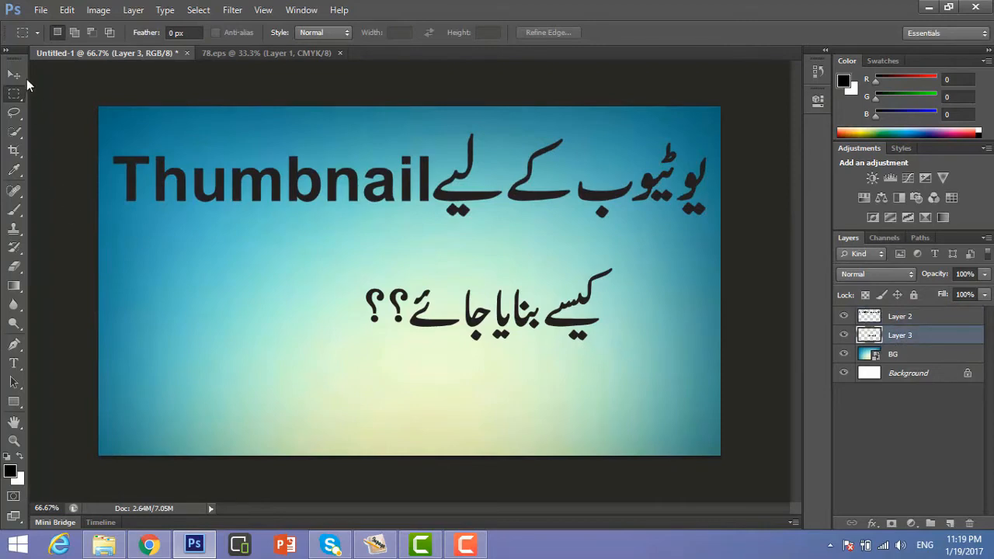
{"action": "left_click", "coordinate": [14, 74]}
{"action": "key", "text": "ctrl+t"}
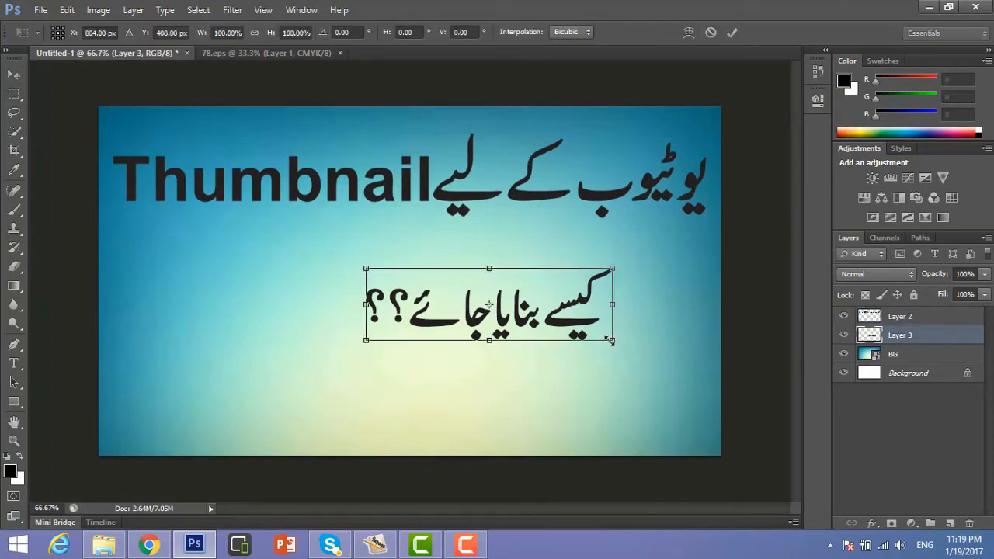
{"action": "left_click_drag", "start_coordinate": [609, 340], "coordinate": [678, 310]}
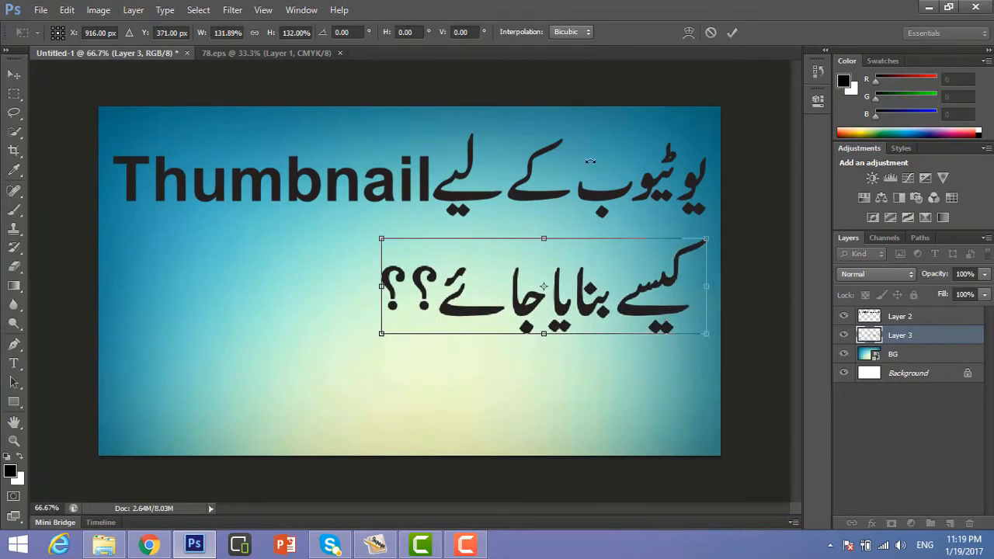
{"action": "left_click", "coordinate": [733, 33]}
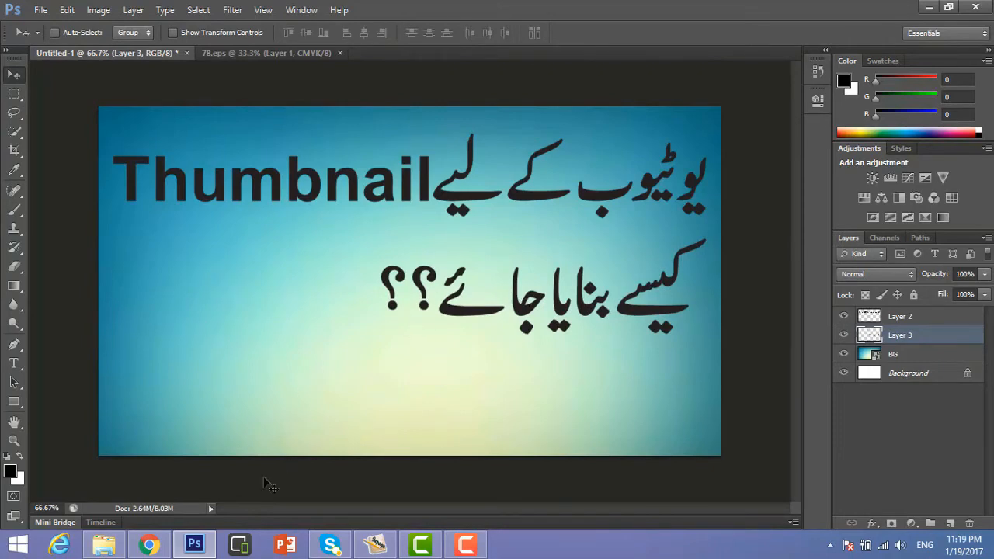
- Switch to Chrome and search Google Images for "youtube png"
{"action": "left_click", "coordinate": [149, 545]}
{"action": "left_click", "coordinate": [340, 13]}
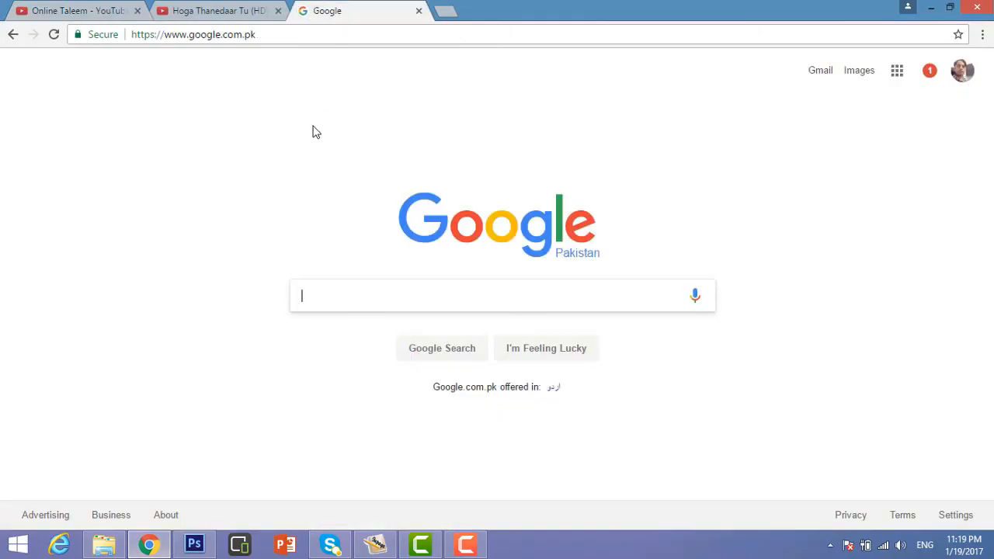
{"action": "type", "text": "youtu"}
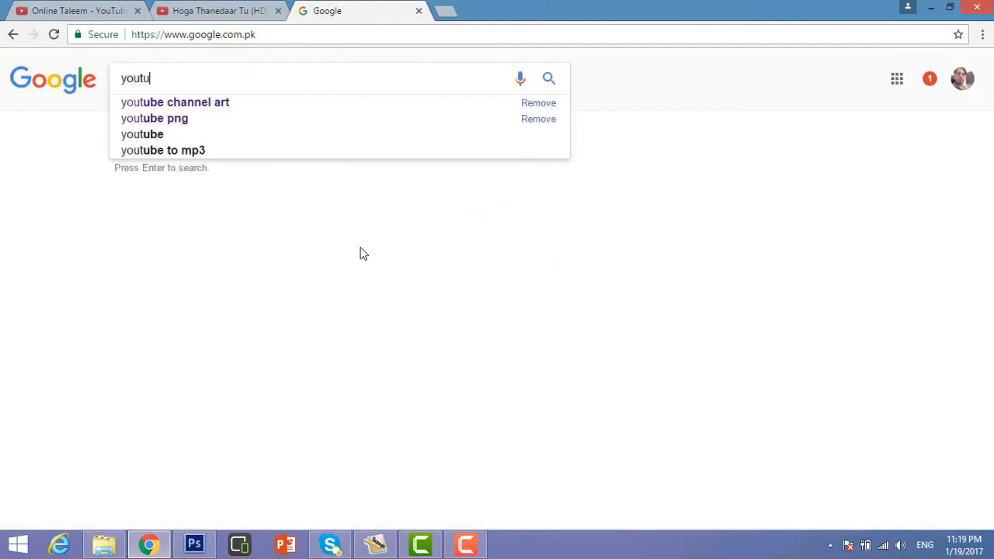
{"action": "type", "text": "be png"}
{"action": "key", "text": "Return"}
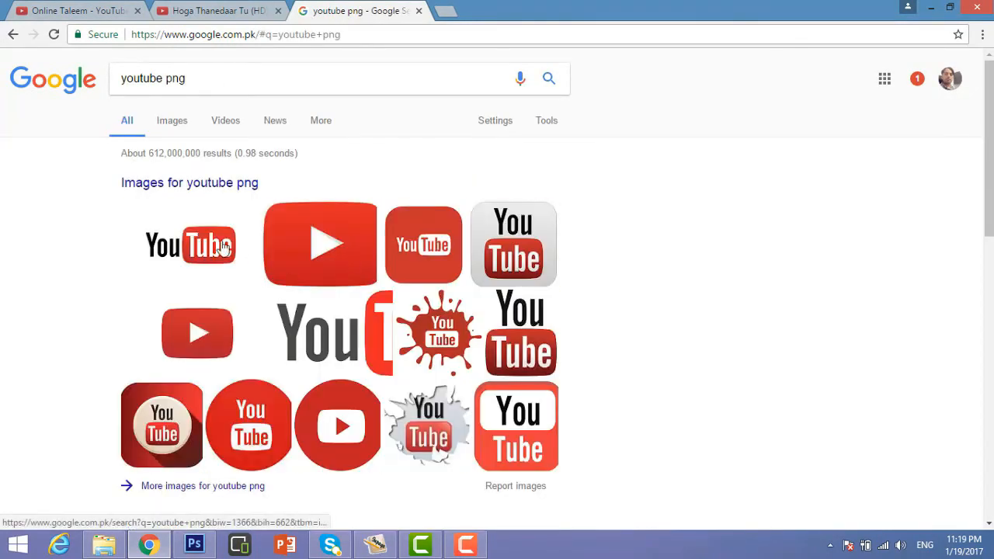
{"action": "left_click", "coordinate": [172, 122]}
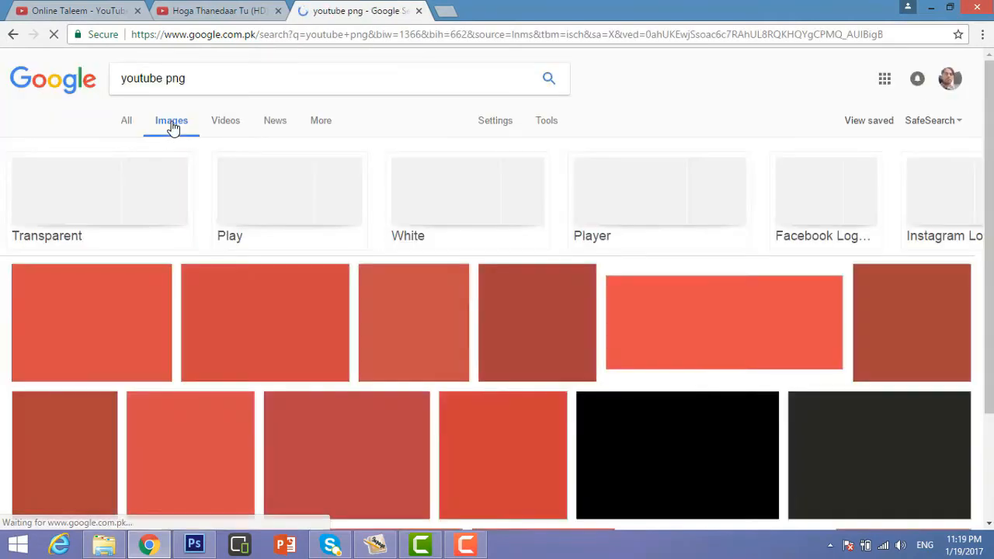
- Open the 773 × 481 black-and-red YouTube logo from youtube.com and save it to the Desktop as the PNG YouTube-logo-full_color
{"action": "scroll", "coordinate": [459, 276], "scroll_direction": "down", "scroll_amount": 3}
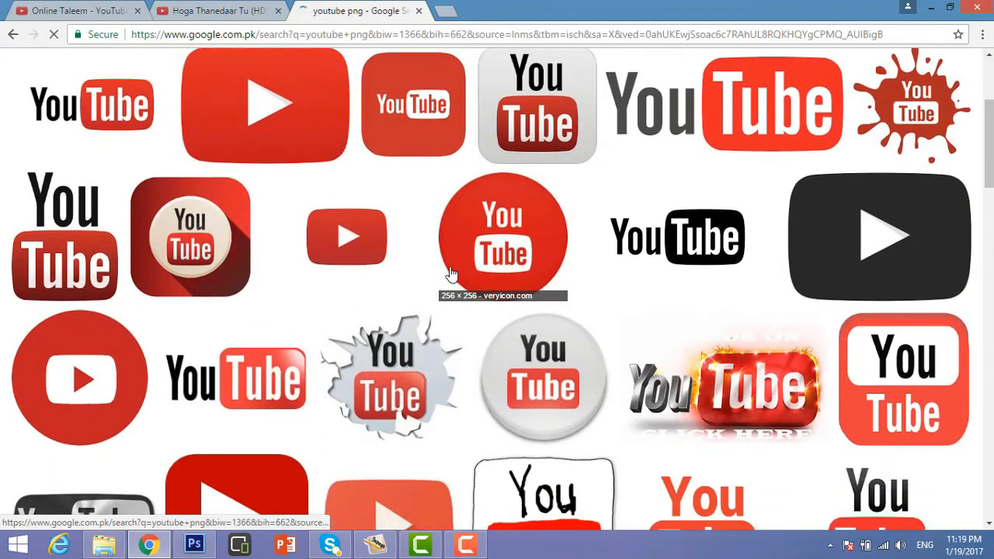
{"action": "scroll", "coordinate": [276, 311], "scroll_direction": "up", "scroll_amount": 2}
{"action": "left_click", "coordinate": [87, 247]}
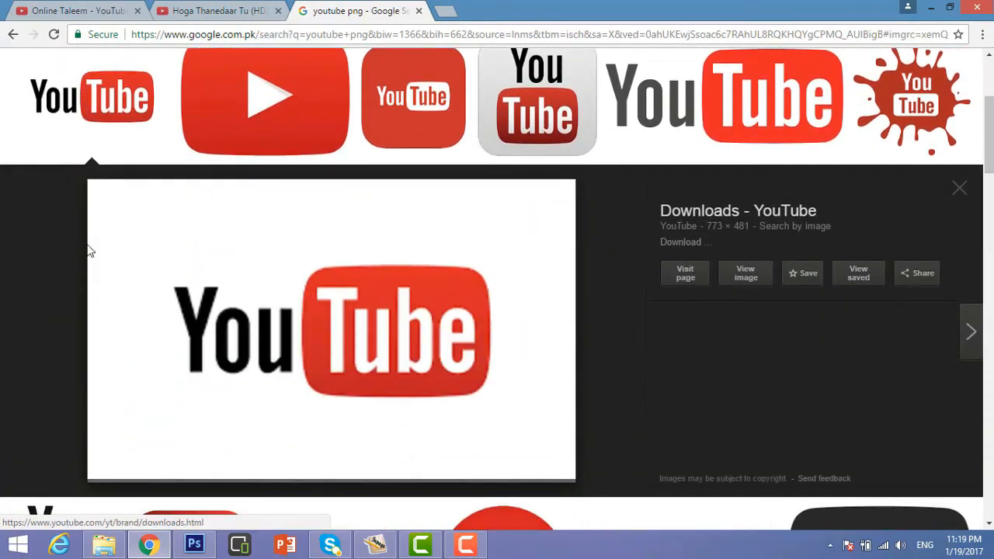
{"action": "right_click", "coordinate": [355, 354]}
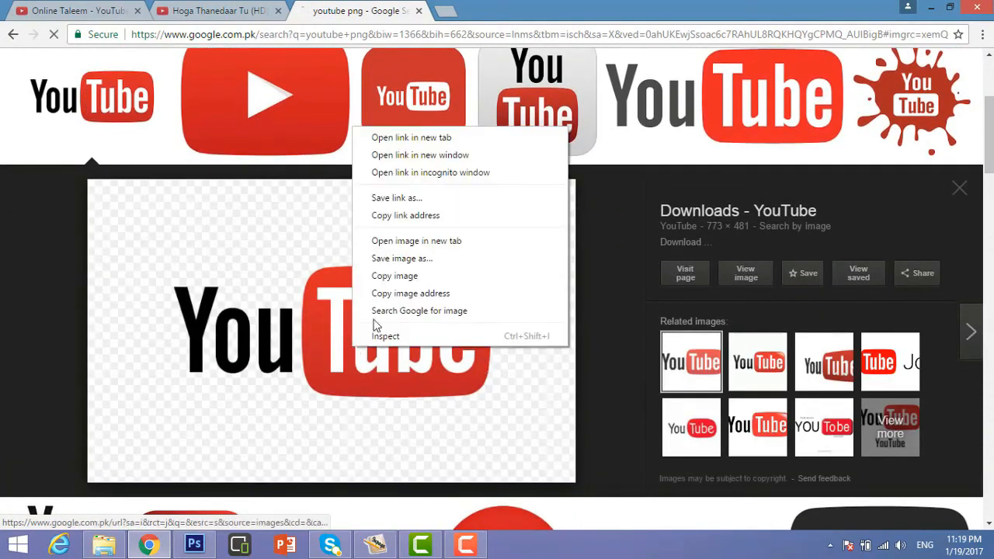
{"action": "left_click", "coordinate": [392, 258]}
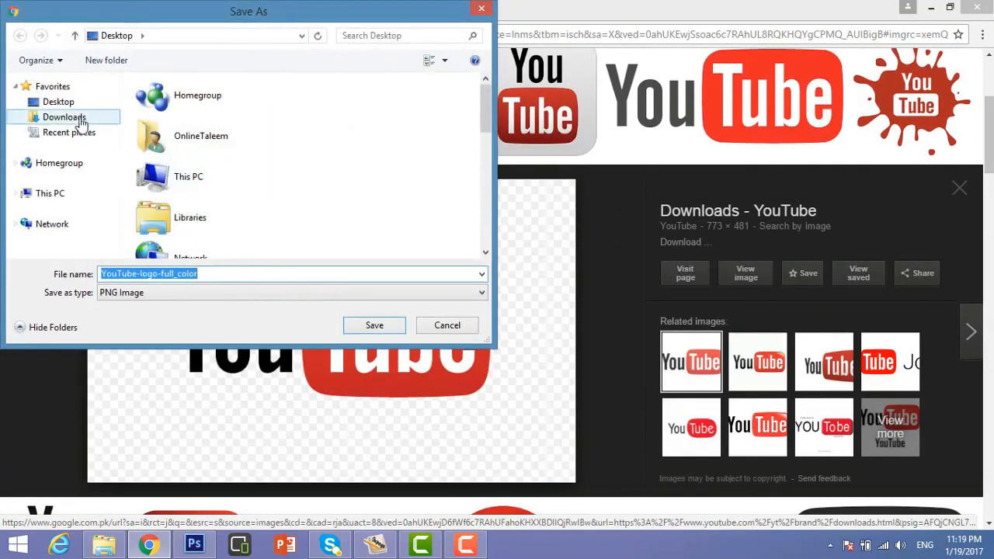
{"action": "left_click", "coordinate": [65, 106]}
{"action": "left_click", "coordinate": [365, 326]}
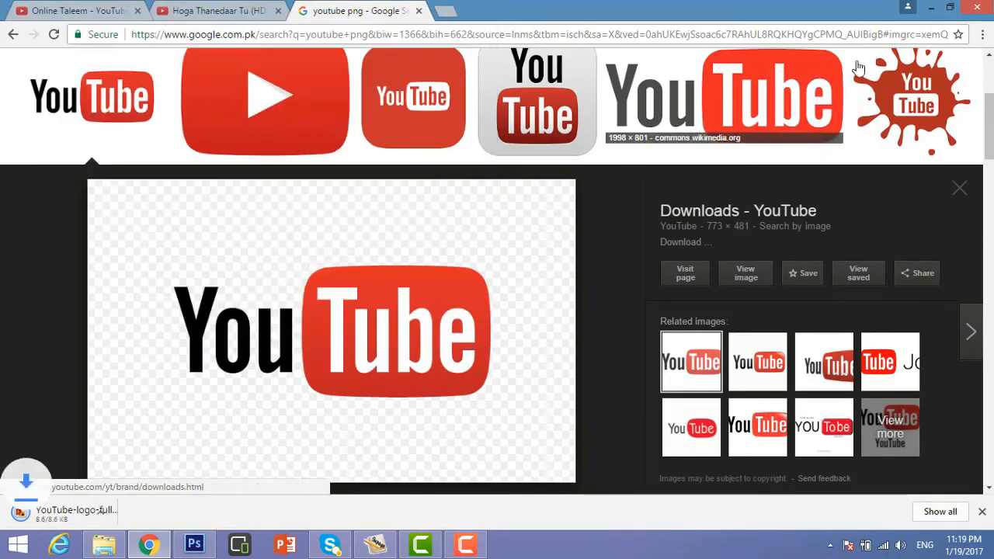
- Bring the saved YouTube logo from the Desktop into the Photoshop thumbnail document
{"action": "left_click", "coordinate": [934, 7]}
{"action": "left_click", "coordinate": [929, 7]}
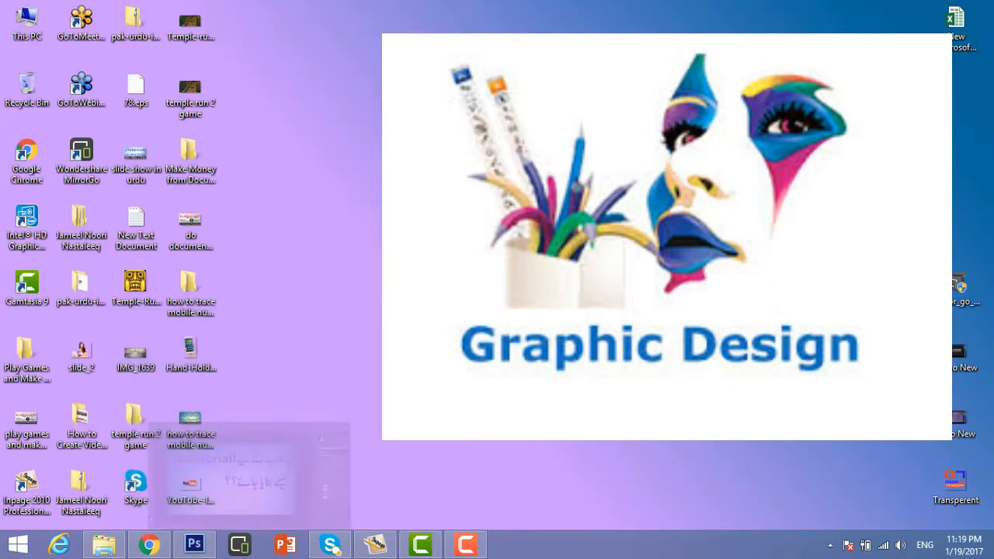
{"action": "left_click_drag", "start_coordinate": [190, 487], "coordinate": [282, 334]}
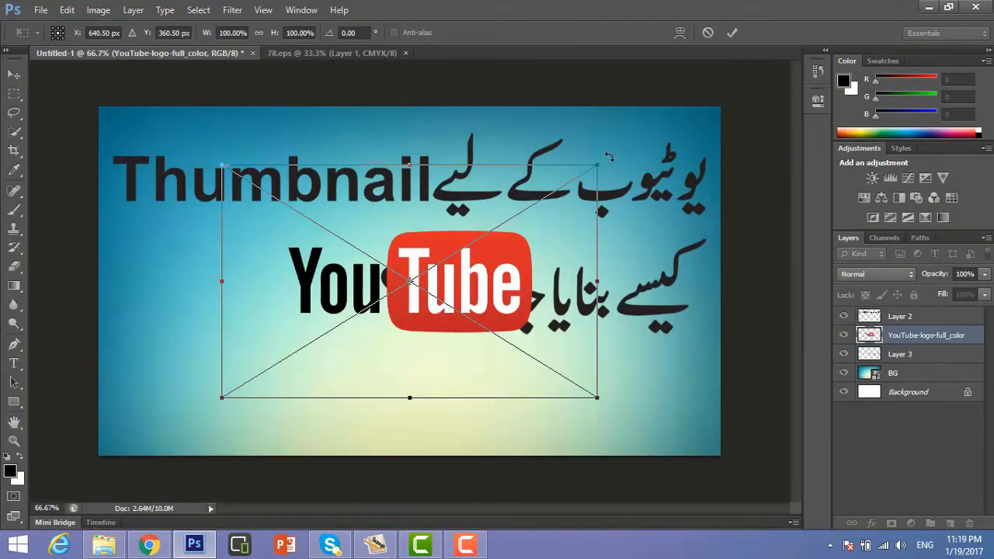
- Scale down the placed YouTube logo and position it to the left of the second text line
{"action": "left_click_drag", "start_coordinate": [596, 164], "coordinate": [441, 262]}
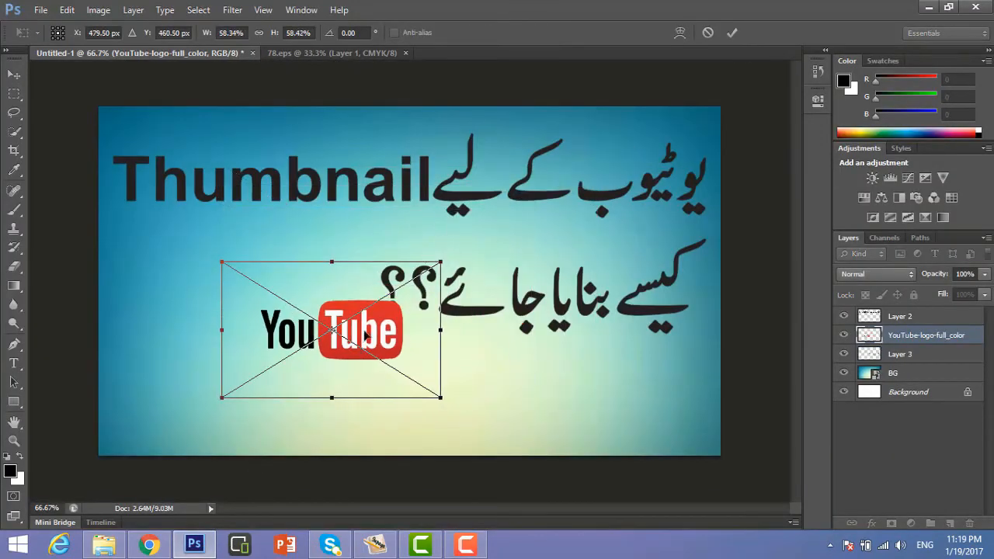
{"action": "left_click_drag", "start_coordinate": [368, 332], "coordinate": [287, 296]}
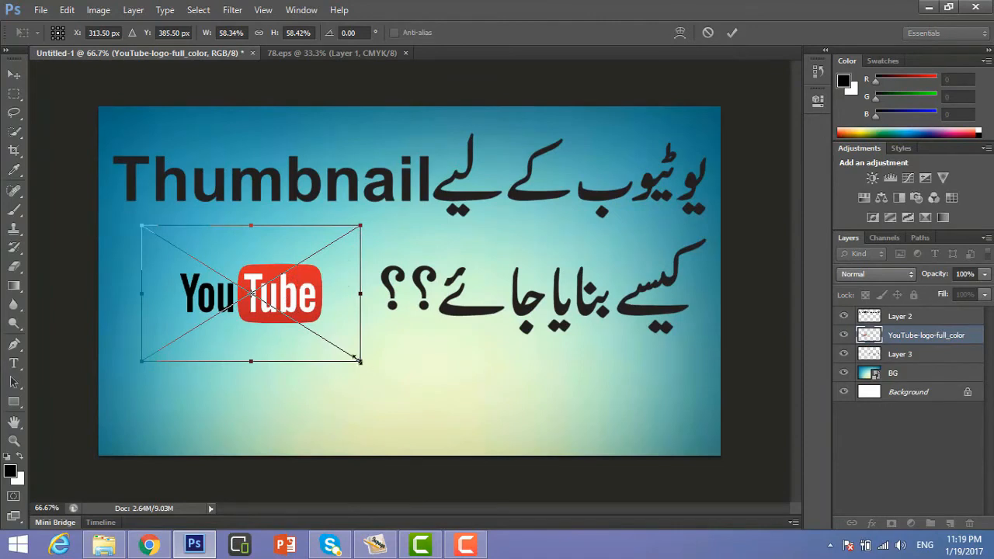
{"action": "left_click_drag", "start_coordinate": [359, 359], "coordinate": [390, 379]}
{"action": "left_click_drag", "start_coordinate": [326, 317], "coordinate": [284, 311]}
{"action": "left_click_drag", "start_coordinate": [347, 374], "coordinate": [379, 393]}
{"action": "left_click", "coordinate": [731, 36]}
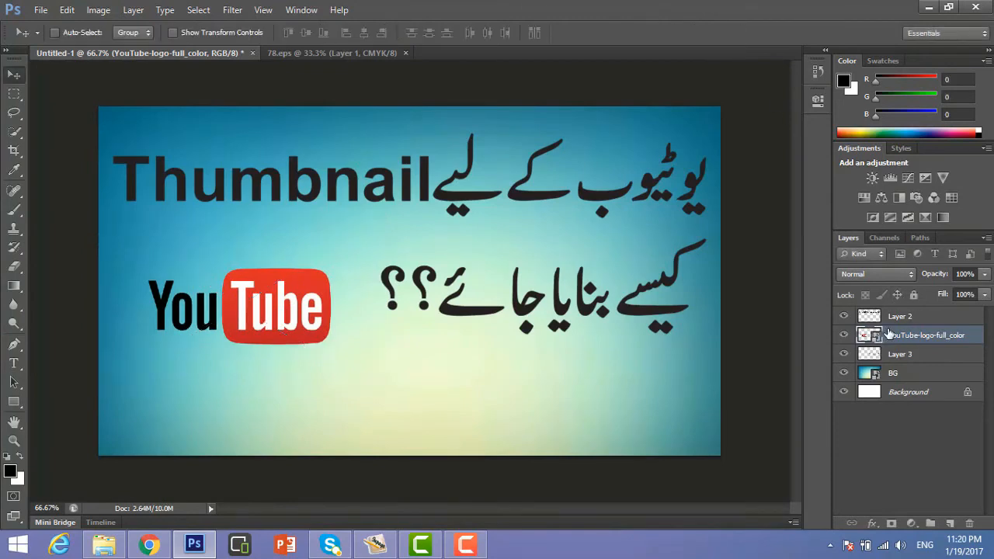
- Nudge the second text line on Layer 3 slightly downward to widen the gap below the first line
{"action": "left_click", "coordinate": [895, 355]}
{"action": "key", "text": "Down"}
{"action": "key", "text": "Down"}
{"action": "key", "text": "Down"}
{"action": "key", "text": "Down"}
{"action": "key", "text": "Down"}
{"action": "key", "text": "Down"}
{"action": "key", "text": "Down"}
{"action": "key", "text": "Down"}
{"action": "key", "text": "Down"}
{"action": "key", "text": "Down"}
{"action": "key", "text": "Down"}
{"action": "key", "text": "Down"}
{"action": "key", "text": "Down"}
{"action": "key", "text": "Down"}
{"action": "key", "text": "Down"}
{"action": "key", "text": "Down"}
{"action": "key", "text": "Down"}
{"action": "key", "text": "Down"}
{"action": "key", "text": "Down"}
{"action": "key", "text": "Down"}
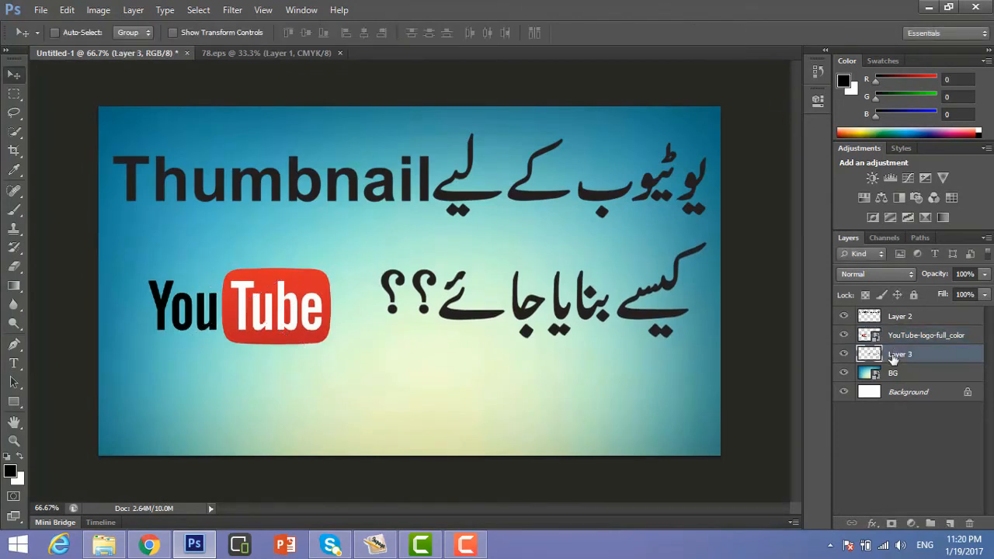
{"action": "key", "text": "Down"}
{"action": "key", "text": "Down"}
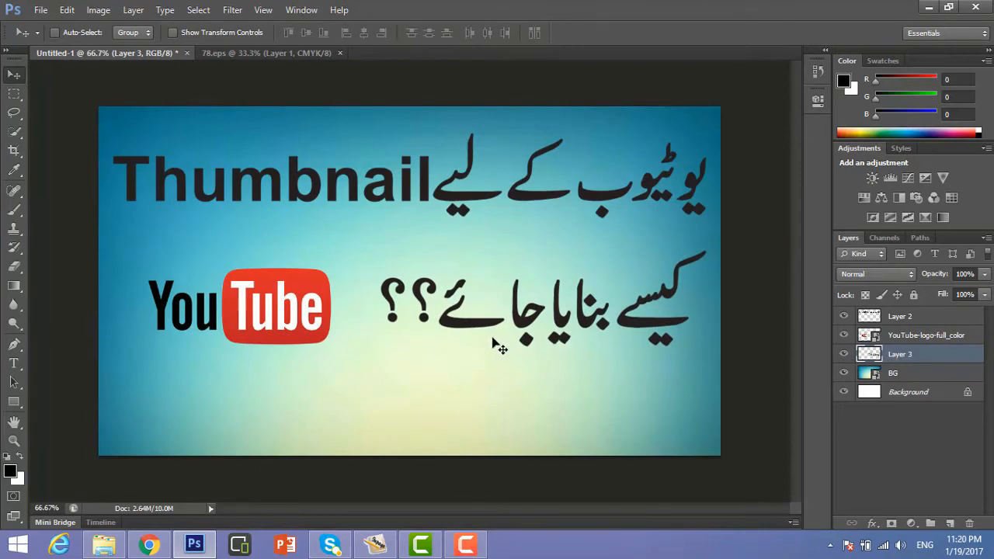
- Enlarge the second text line on Layer 3 down and to the left until it nearly reaches the YouTube logo
{"action": "key", "text": "ctrl+t"}
{"action": "left_click_drag", "start_coordinate": [383, 344], "coordinate": [343, 357]}
{"action": "left_click", "coordinate": [732, 33]}
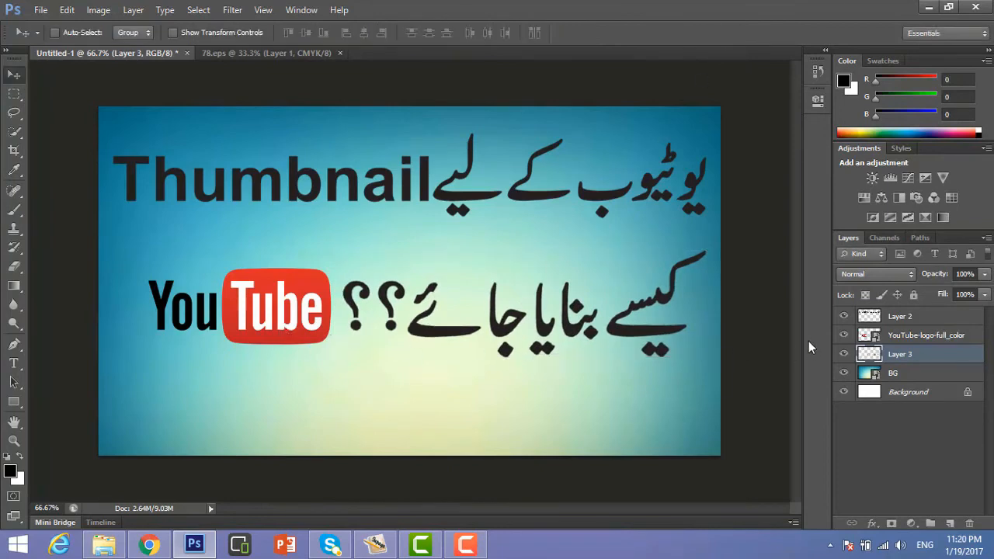
- Add a red Color Overlay at 100% opacity to the first text line on Layer 2
{"action": "left_click", "coordinate": [844, 316]}
{"action": "left_click", "coordinate": [845, 316]}
{"action": "left_click", "coordinate": [945, 318]}
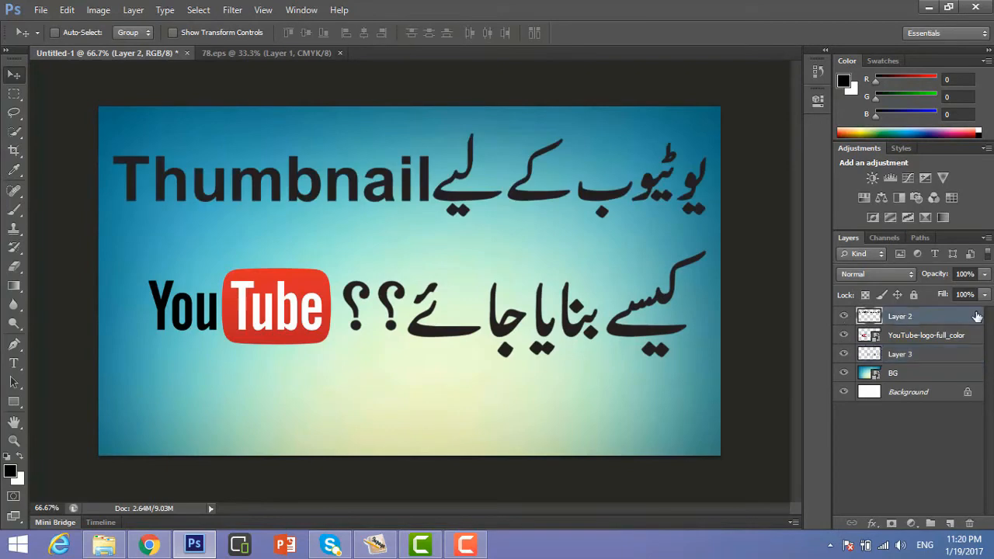
{"action": "double_click", "coordinate": [977, 326]}
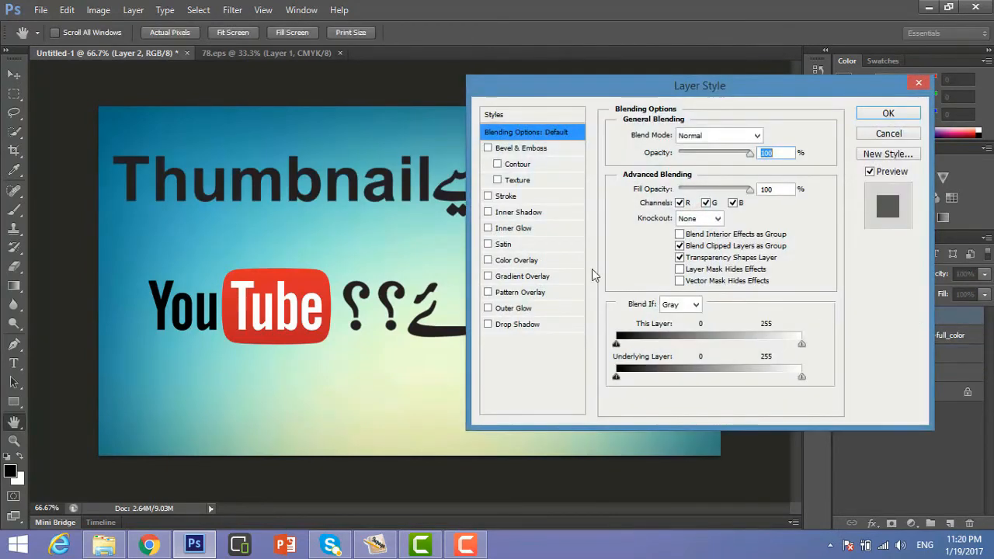
{"action": "left_click", "coordinate": [517, 261]}
{"action": "left_click_drag", "start_coordinate": [601, 93], "coordinate": [751, 108]}
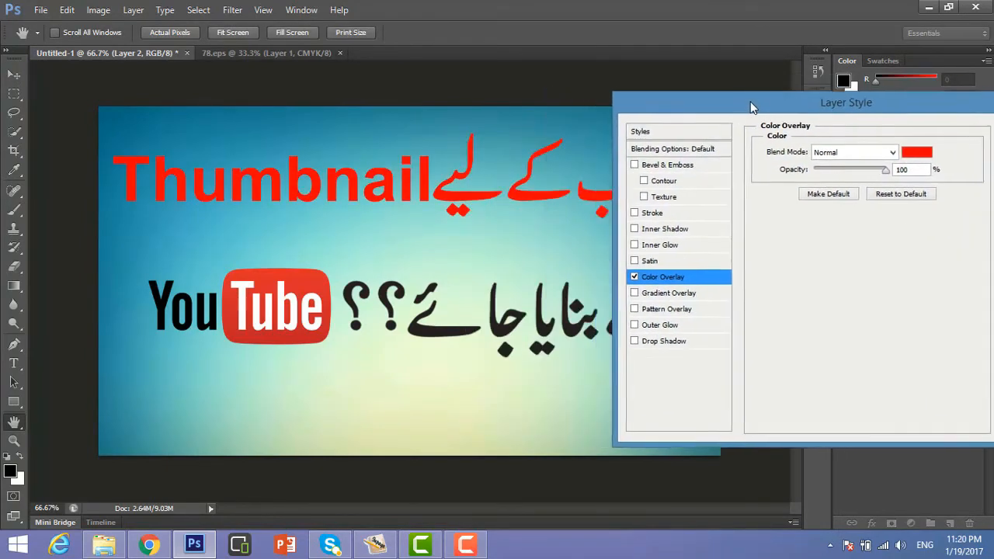
- Add a Drop Shadow without a stroke to the first text line and apply the layer style
{"action": "left_click", "coordinate": [638, 340]}
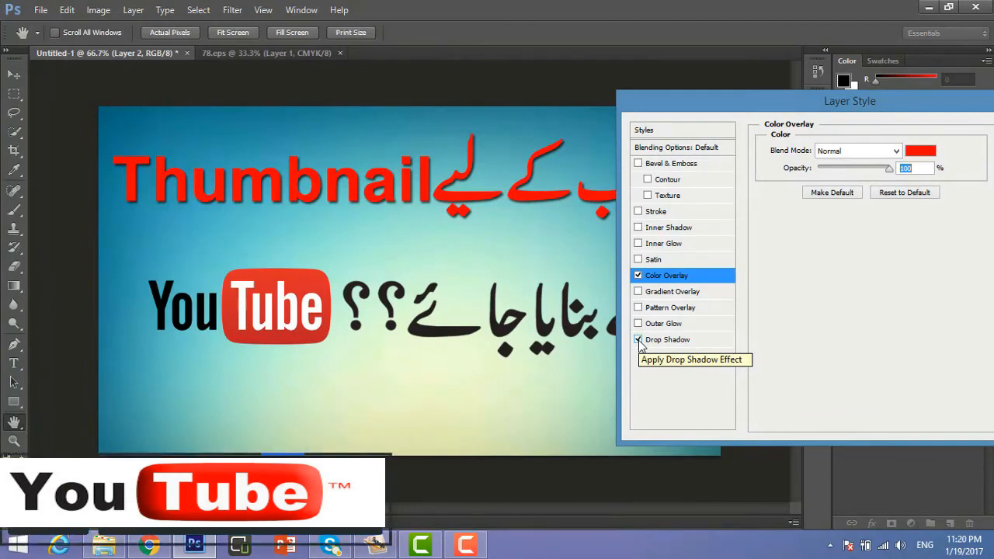
{"action": "left_click", "coordinate": [639, 212]}
{"action": "left_click", "coordinate": [638, 212]}
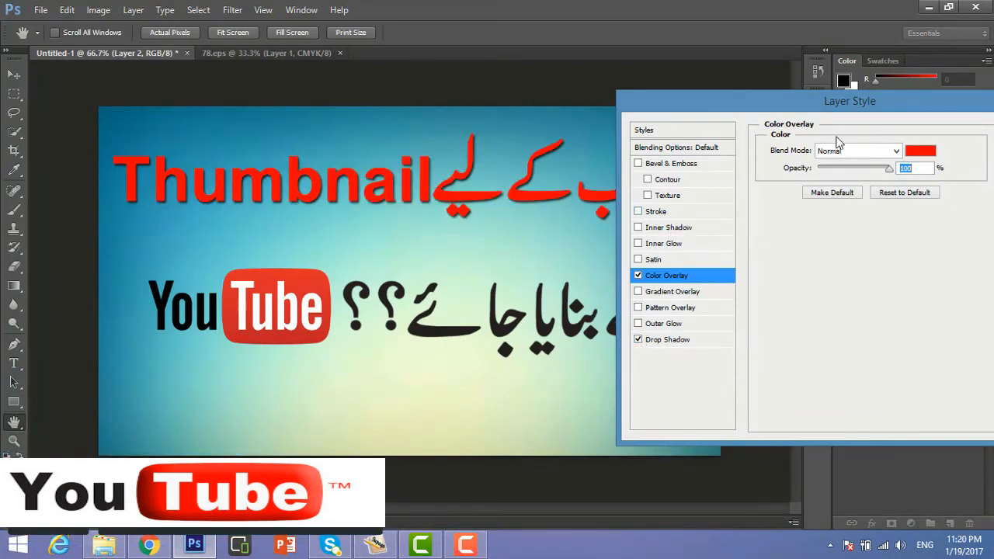
{"action": "left_click_drag", "start_coordinate": [941, 108], "coordinate": [803, 108]}
{"action": "left_click", "coordinate": [898, 130]}
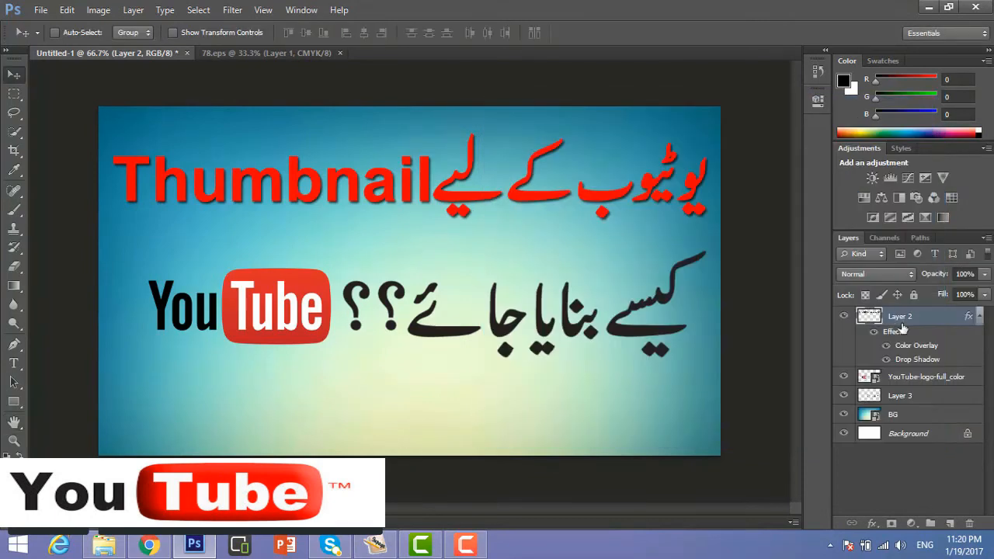
- Add a yellow (ffff00) Color Overlay to the second text line on Layer 3
{"action": "left_click", "coordinate": [915, 380]}
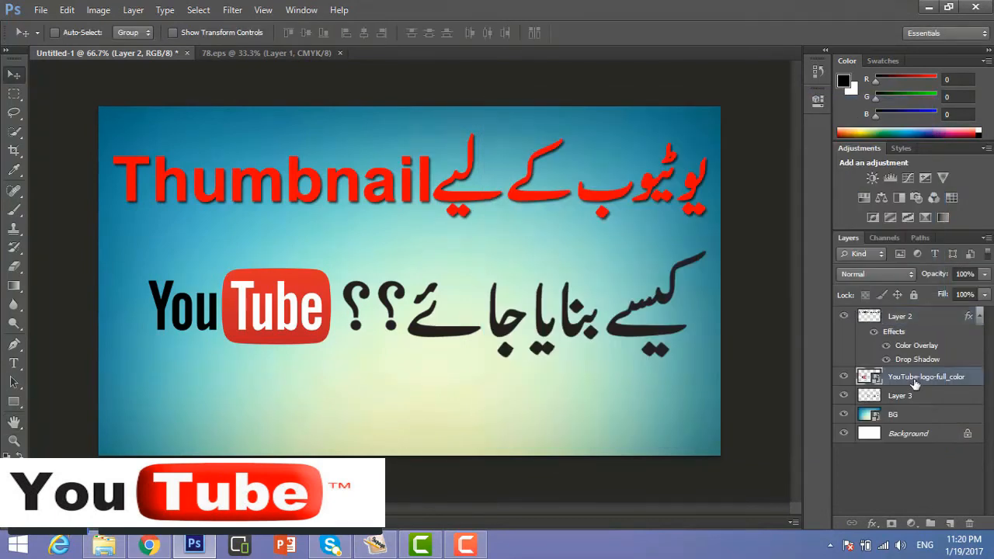
{"action": "left_click", "coordinate": [963, 400]}
{"action": "double_click", "coordinate": [976, 400]}
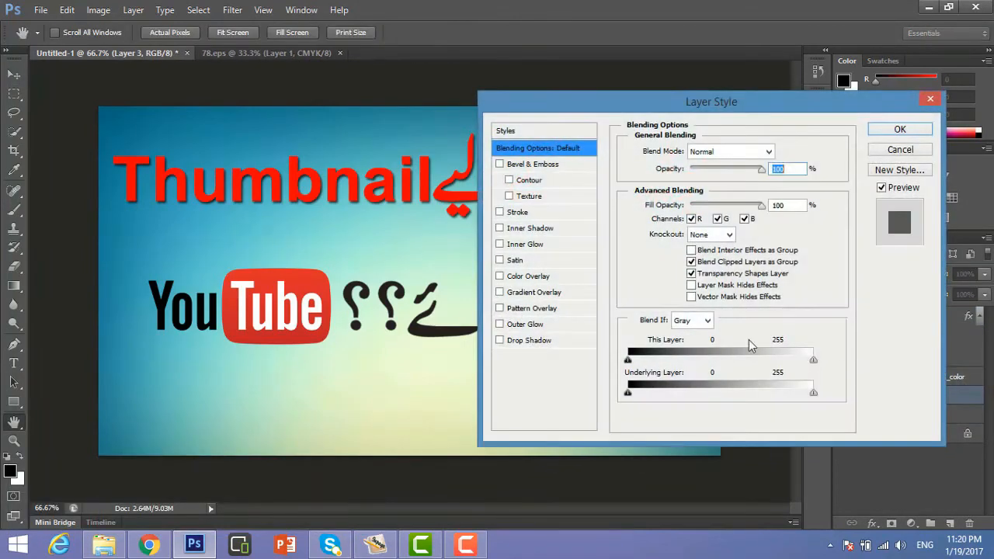
{"action": "left_click", "coordinate": [519, 278]}
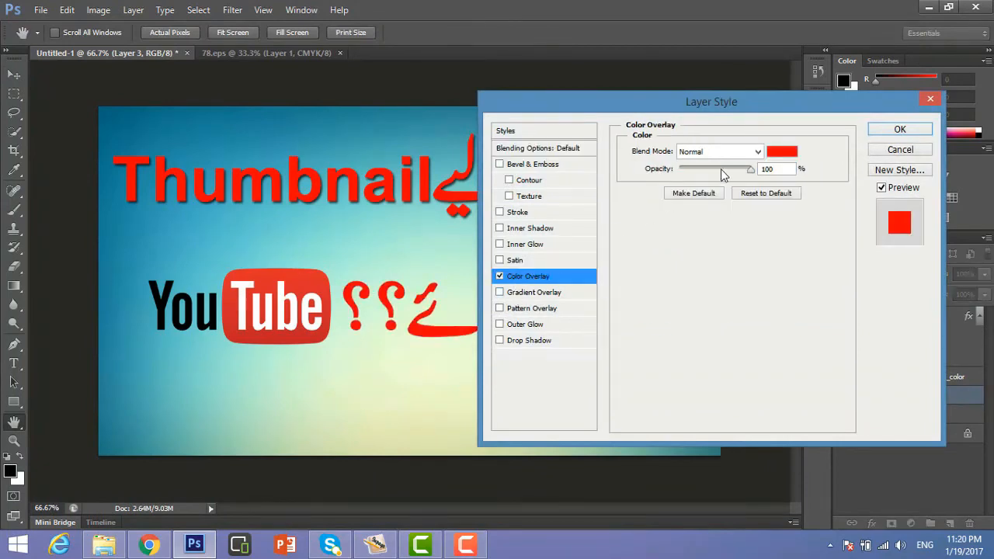
{"action": "left_click", "coordinate": [782, 152]}
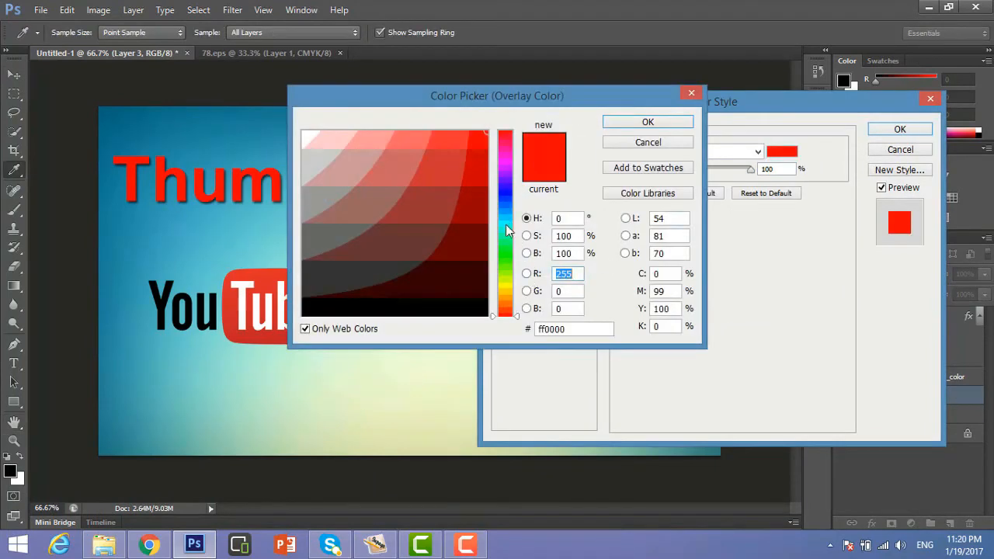
{"action": "left_click", "coordinate": [506, 224]}
{"action": "left_click", "coordinate": [505, 284]}
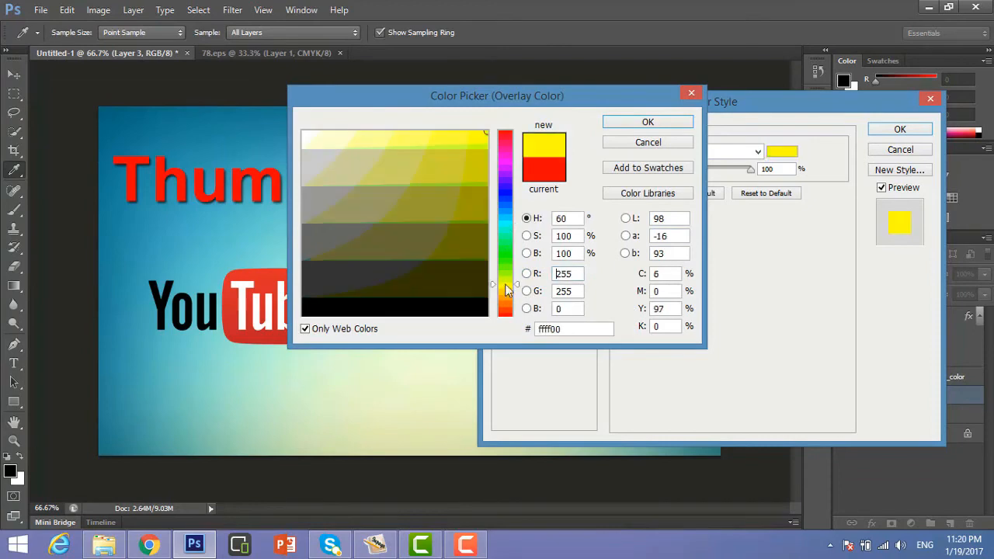
{"action": "left_click", "coordinate": [682, 126]}
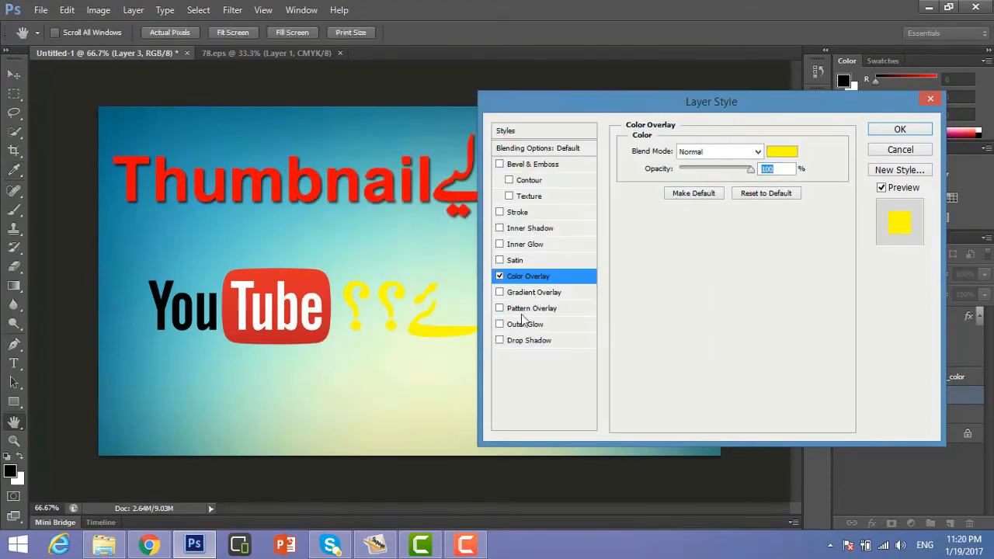
- Add a black outside Stroke of 8 px to the second text line on Layer 3 and apply the layer style
{"action": "left_click", "coordinate": [501, 213]}
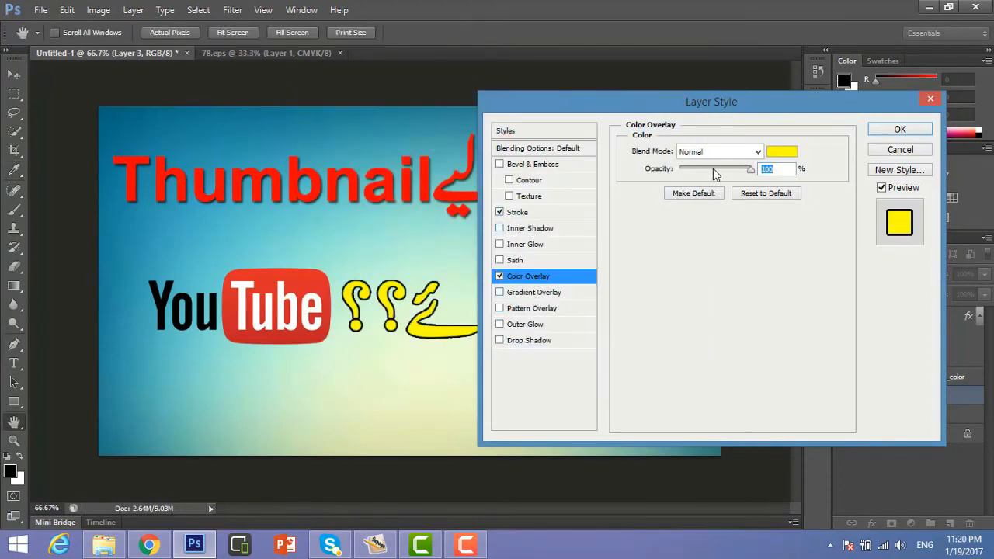
{"action": "left_click", "coordinate": [536, 215]}
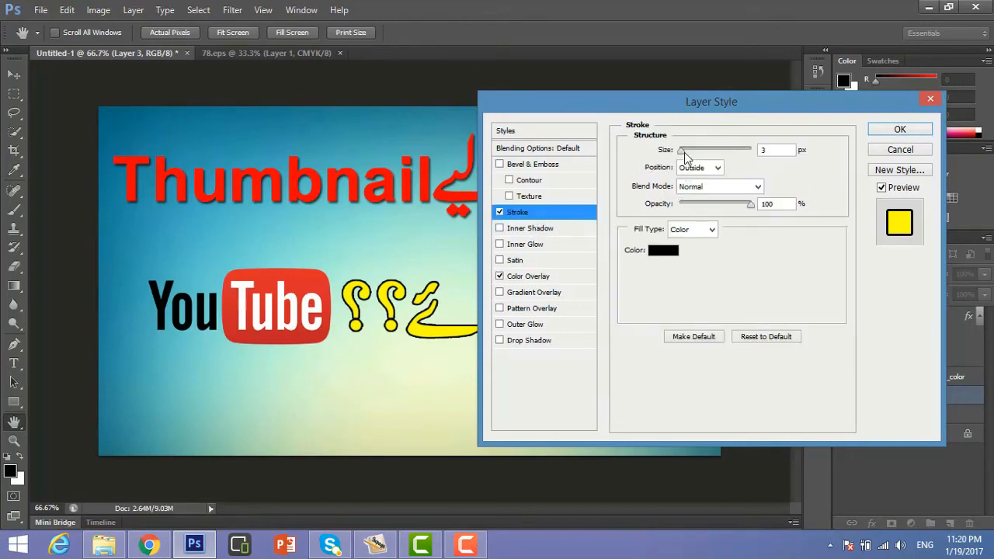
{"action": "left_click_drag", "start_coordinate": [682, 150], "coordinate": [685, 153]}
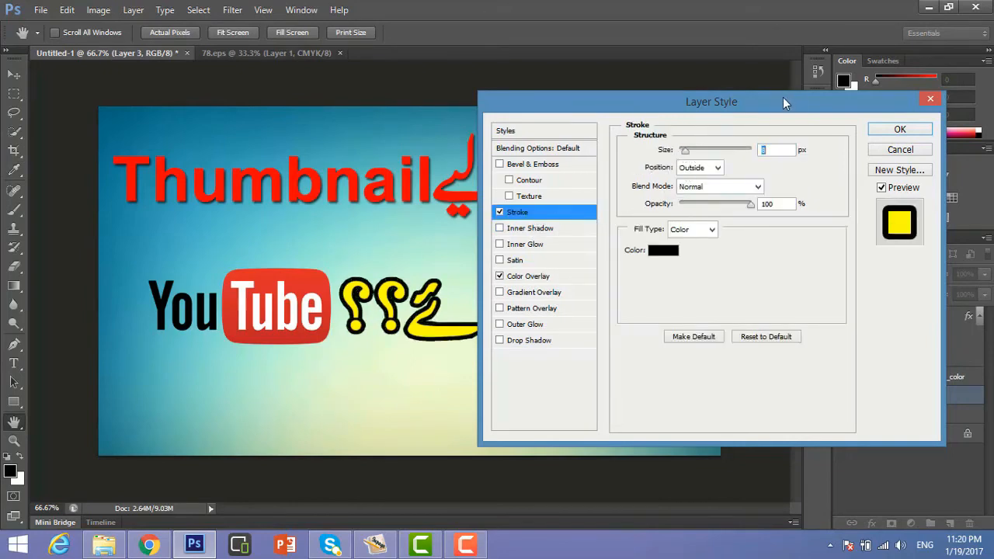
{"action": "left_click_drag", "start_coordinate": [783, 97], "coordinate": [776, 167]}
{"action": "left_click", "coordinate": [884, 202]}
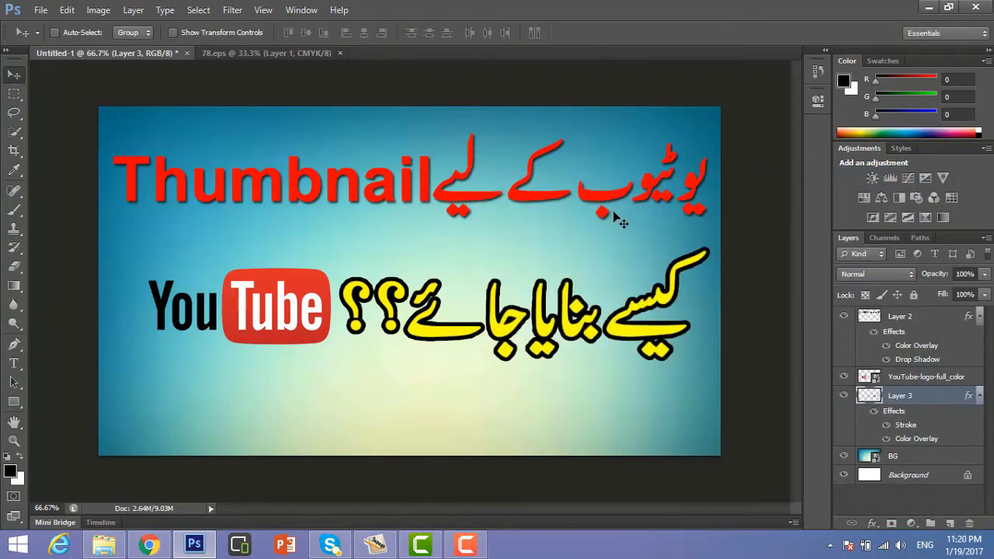
- Change the Color Overlay of the first text line on Layer 2 to white (ffffff)
{"action": "left_click", "coordinate": [917, 317]}
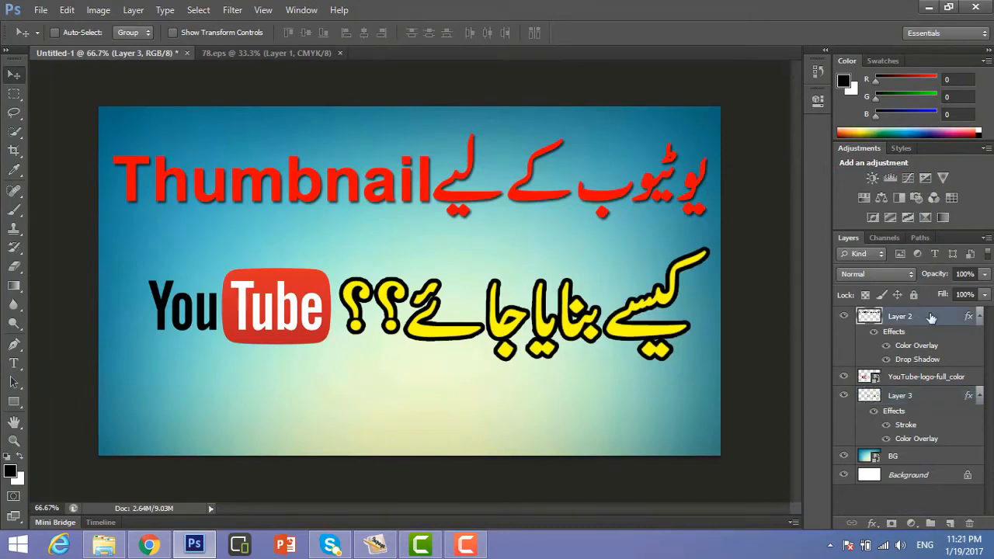
{"action": "double_click", "coordinate": [969, 319]}
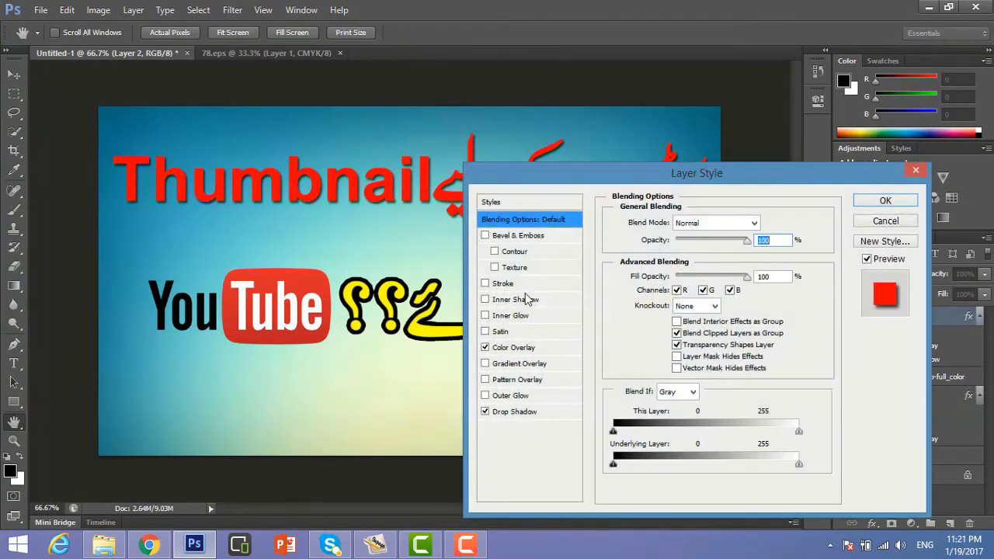
{"action": "left_click", "coordinate": [514, 348]}
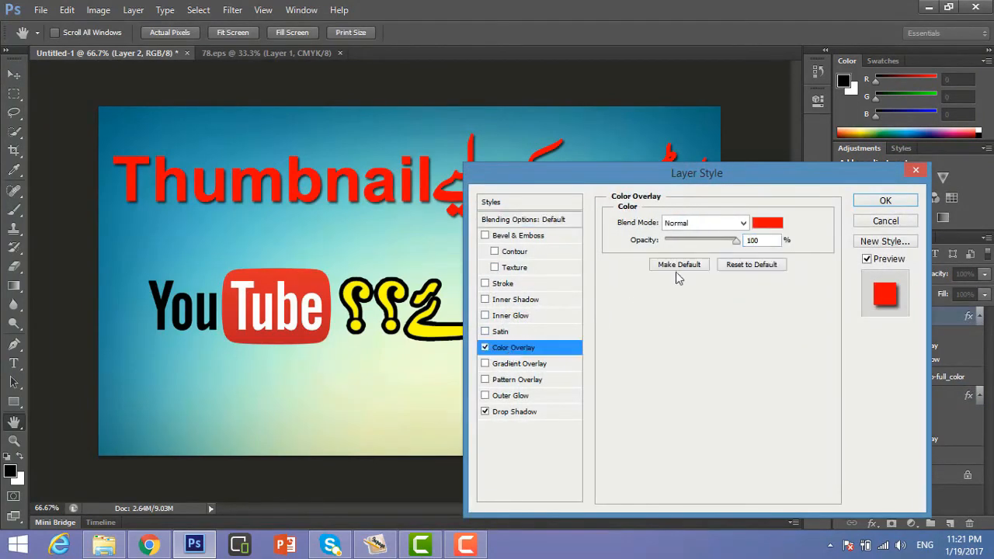
{"action": "left_click", "coordinate": [766, 224]}
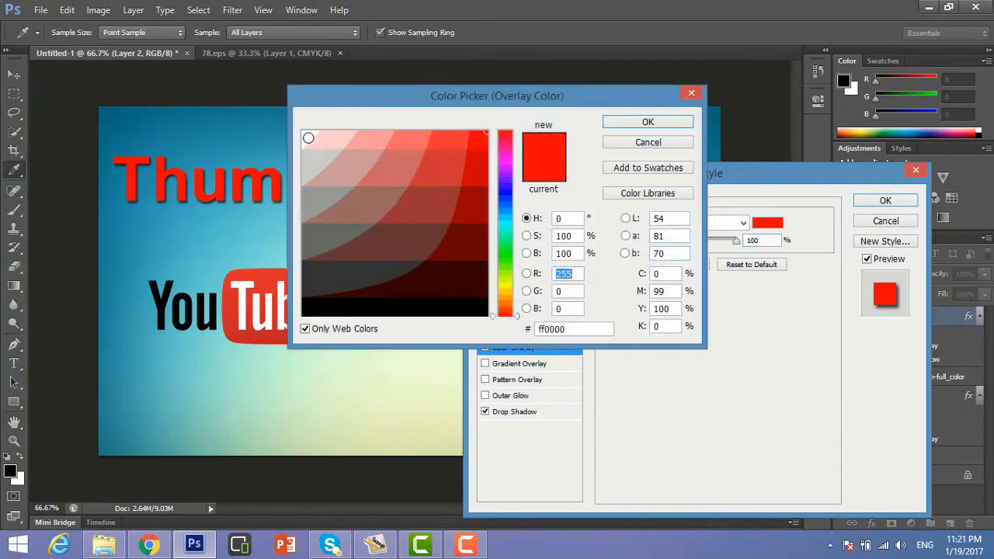
{"action": "left_click", "coordinate": [309, 138]}
{"action": "left_click_drag", "start_coordinate": [378, 106], "coordinate": [632, 101]}
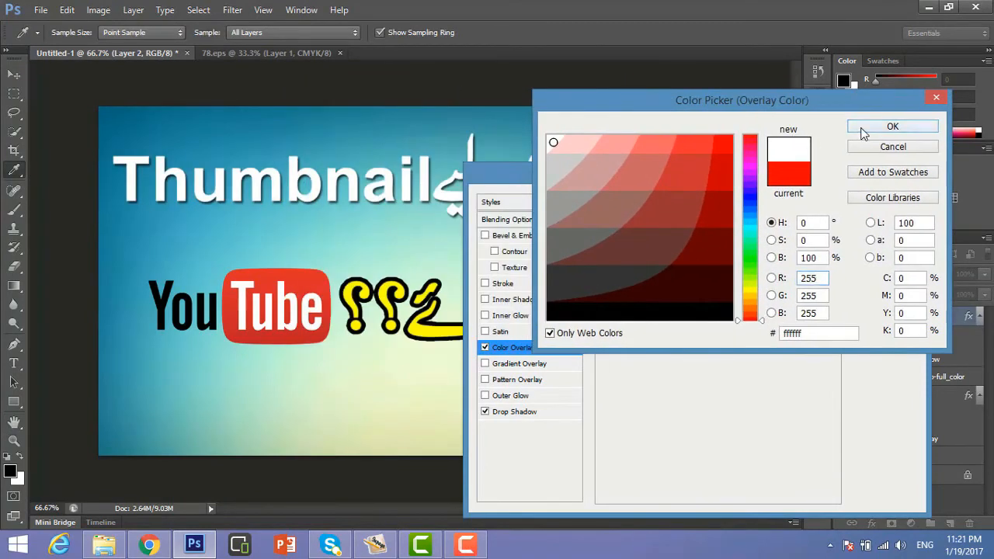
{"action": "left_click", "coordinate": [854, 129]}
- Add a black outside Stroke of 7 px to the first text line on Layer 2 and apply the layer style
{"action": "left_click", "coordinate": [503, 285]}
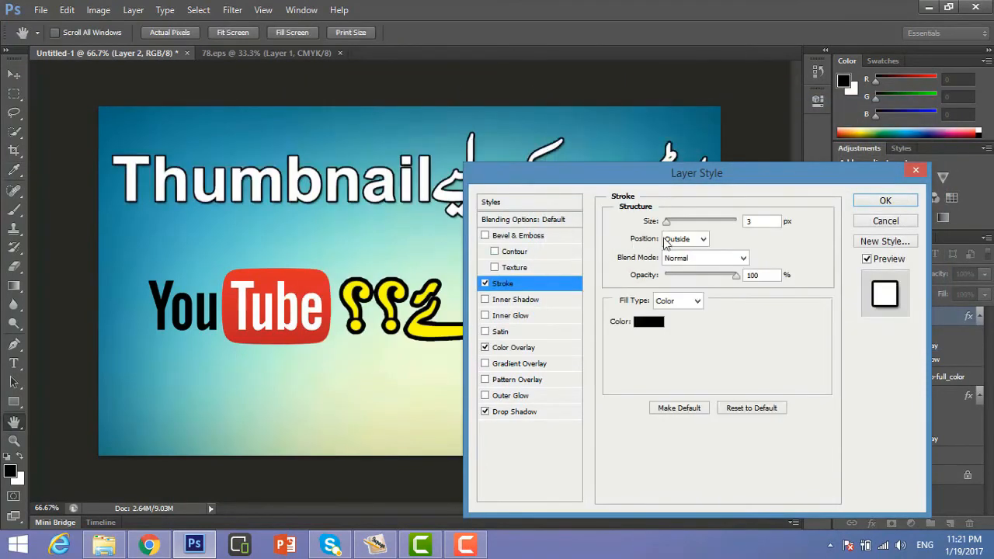
{"action": "left_click_drag", "start_coordinate": [665, 224], "coordinate": [673, 225]}
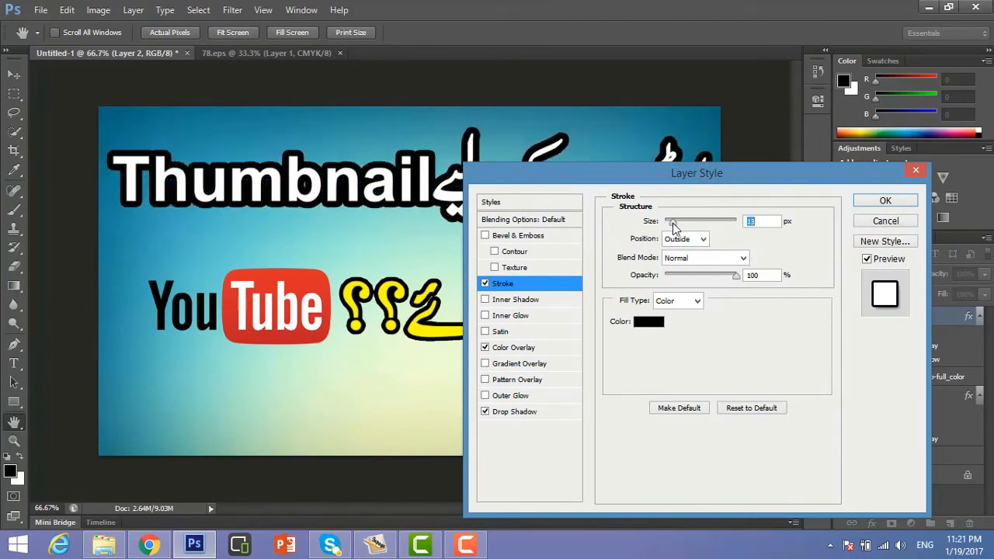
{"action": "mouse_move", "coordinate": [711, 174]}
{"action": "left_mouse_down"}
{"action": "mouse_move", "coordinate": [690, 446]}
{"action": "mouse_move", "coordinate": [762, 220]}
{"action": "mouse_move", "coordinate": [752, 214]}
{"action": "left_mouse_up"}
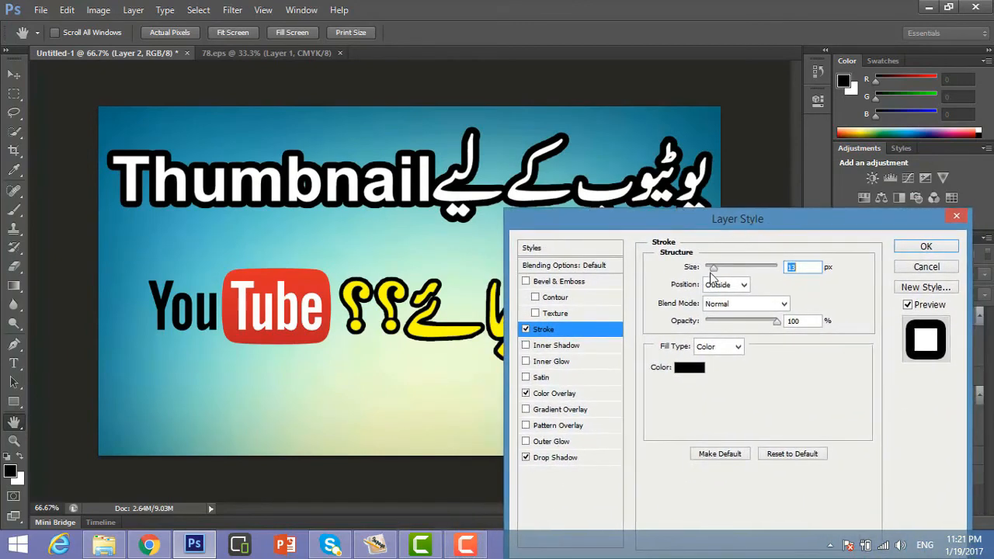
{"action": "left_click_drag", "start_coordinate": [711, 270], "coordinate": [711, 269]}
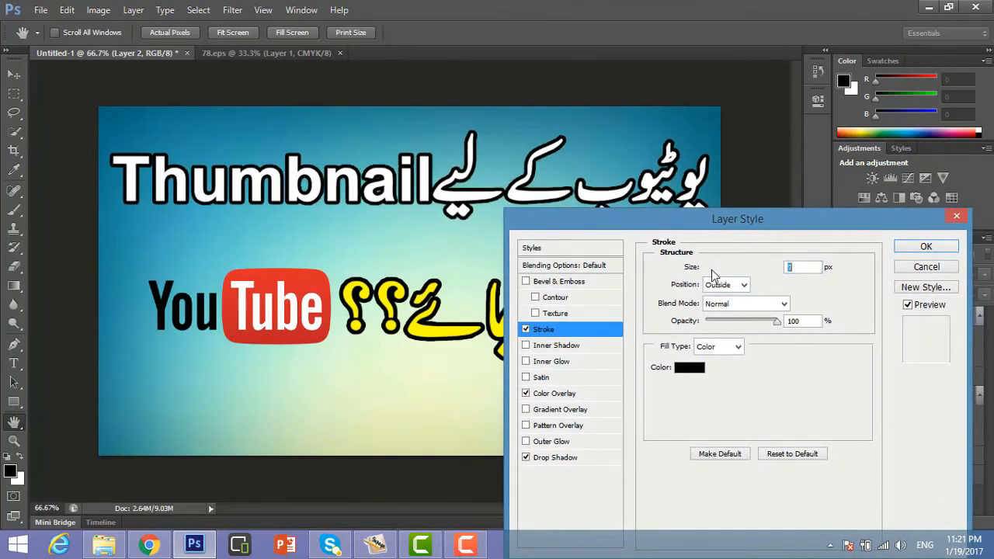
{"action": "left_click", "coordinate": [917, 254]}
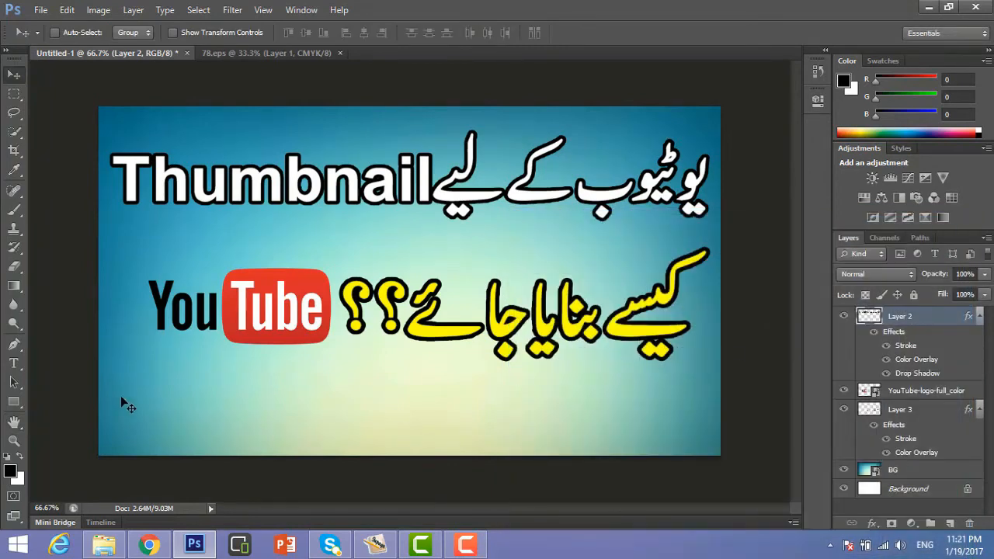
- Draw a black filled rectangle about 1339 x 155 px across the full width of the thumbnail's lower edge
{"action": "left_click", "coordinate": [14, 401]}
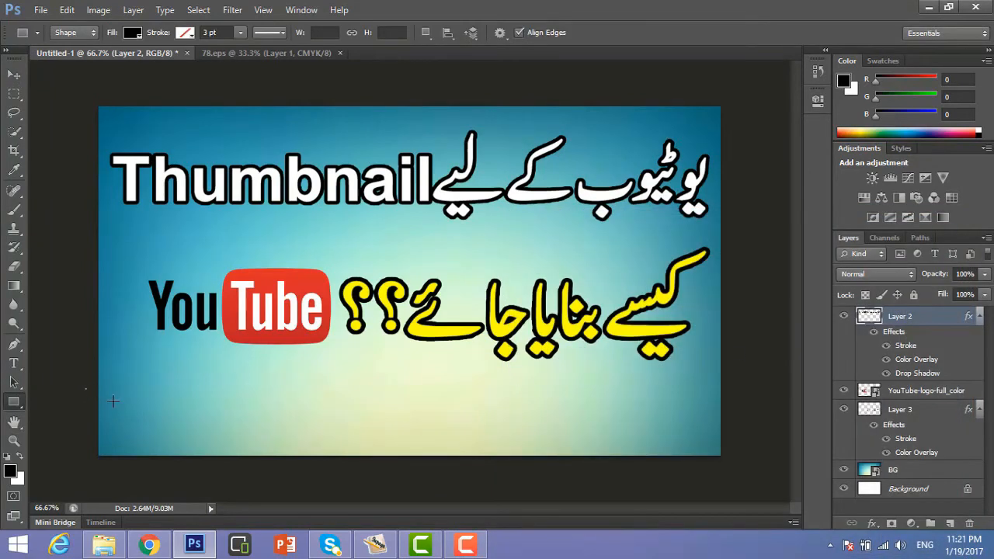
{"action": "mouse_move", "coordinate": [85, 388]}
{"action": "left_mouse_down"}
{"action": "mouse_move", "coordinate": [660, 423]}
{"action": "mouse_move", "coordinate": [723, 466]}
{"action": "mouse_move", "coordinate": [735, 461]}
{"action": "left_mouse_up"}
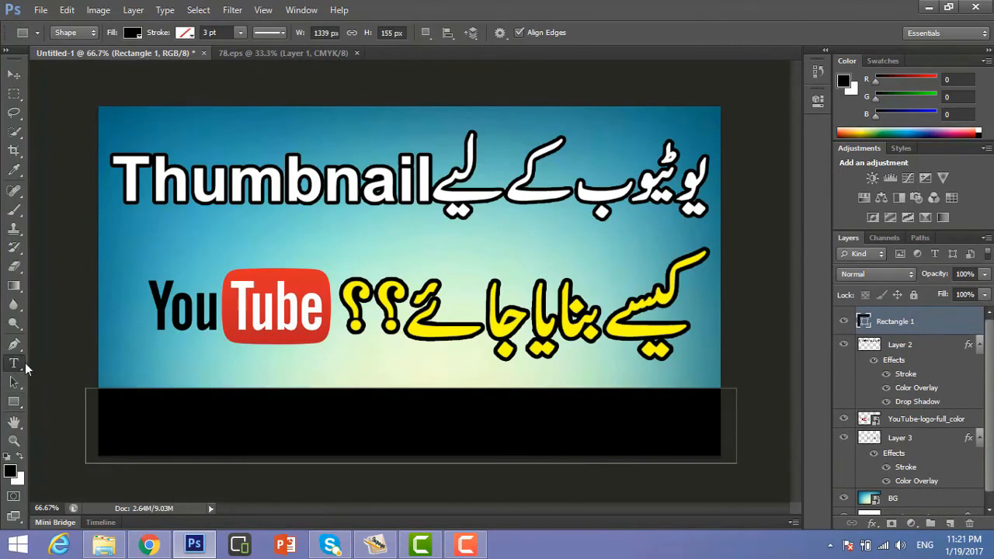
- Add the text "How to Create Thumbnail" in Arial Bold 112.59 pt and move it onto the black band
{"action": "left_click", "coordinate": [14, 365]}
{"action": "left_click", "coordinate": [154, 362]}
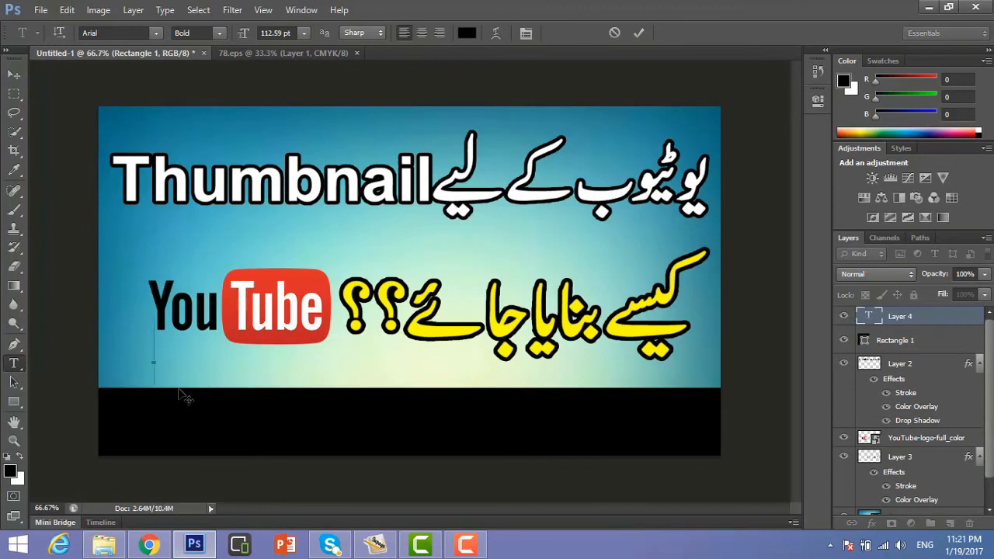
{"action": "type", "text": "How to "}
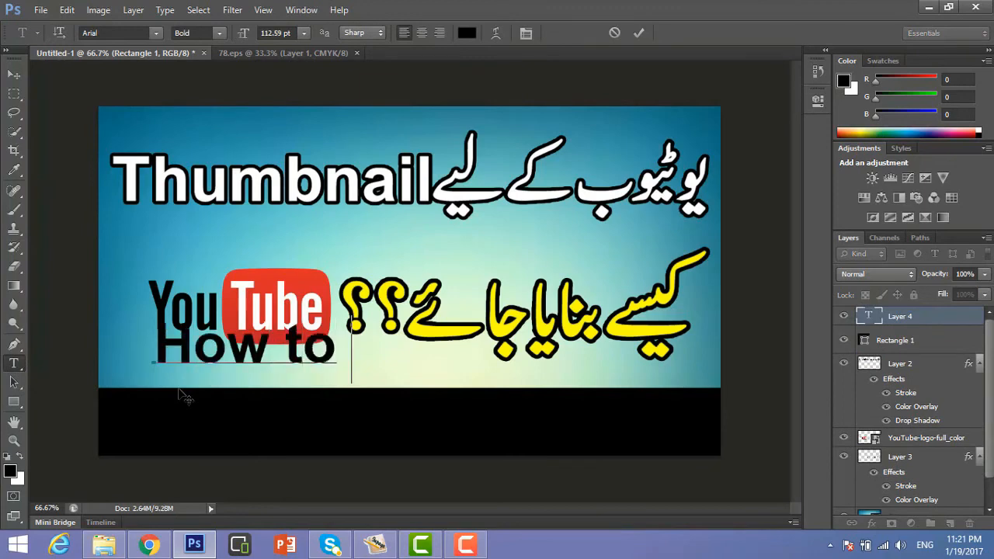
{"action": "type", "text": "Create I"}
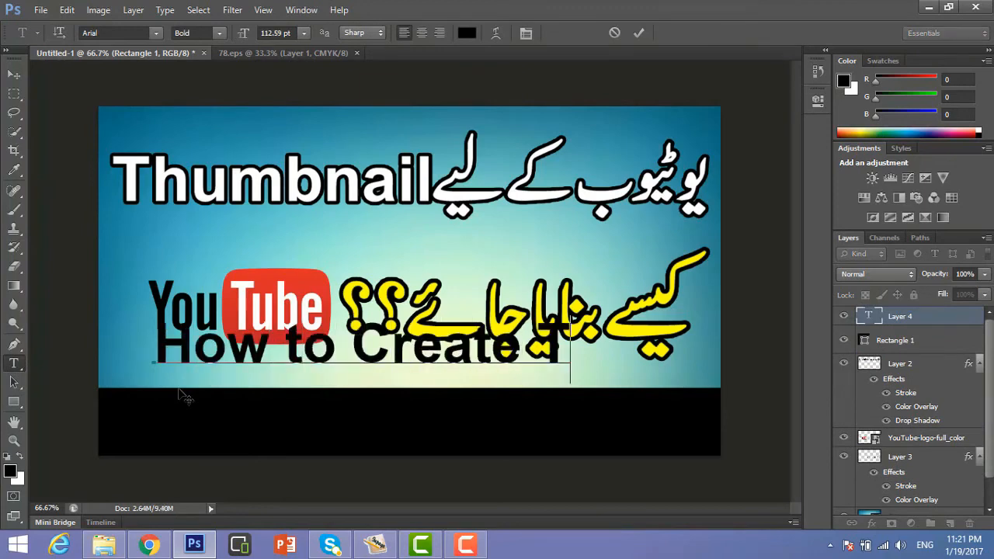
{"action": "type", "text": "hu"}
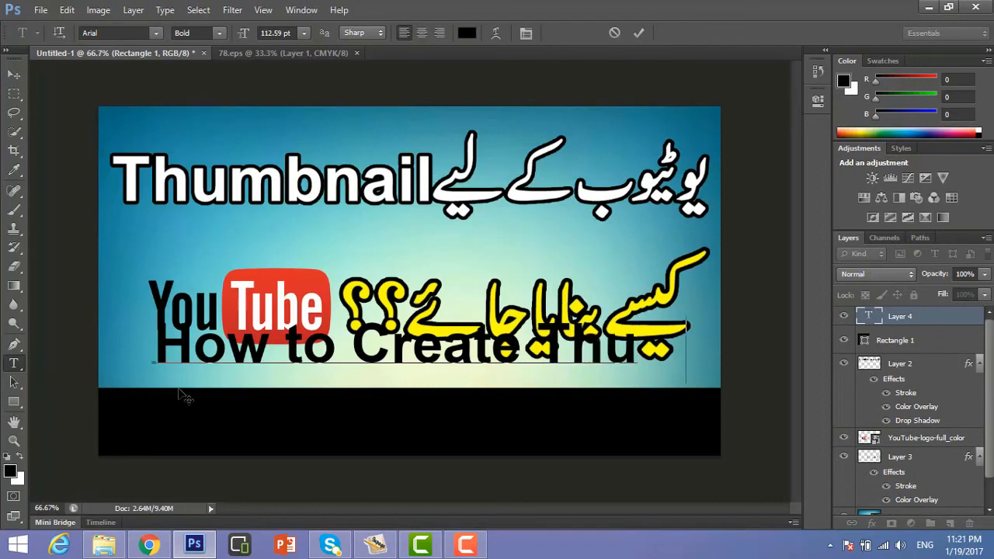
{"action": "type", "text": "mb"}
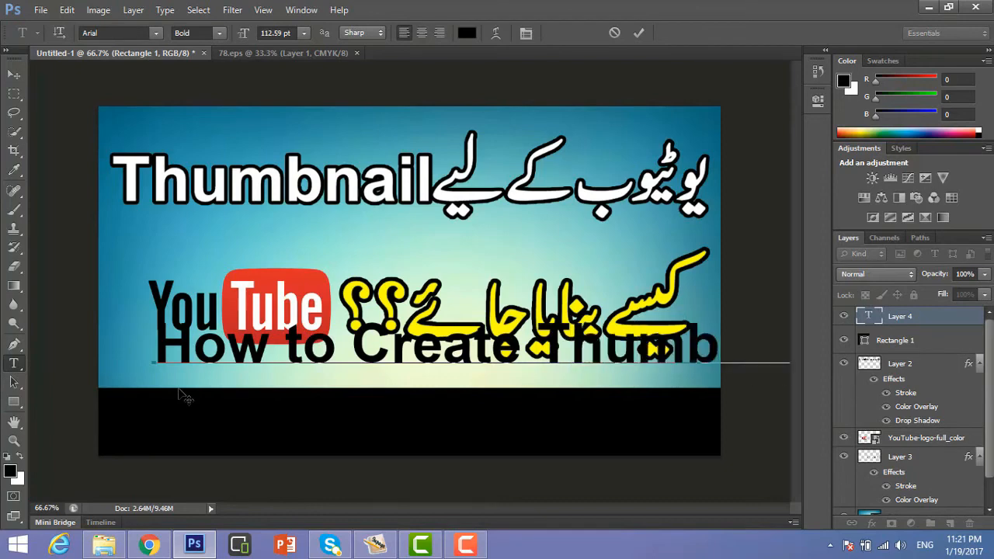
{"action": "left_click", "coordinate": [638, 35]}
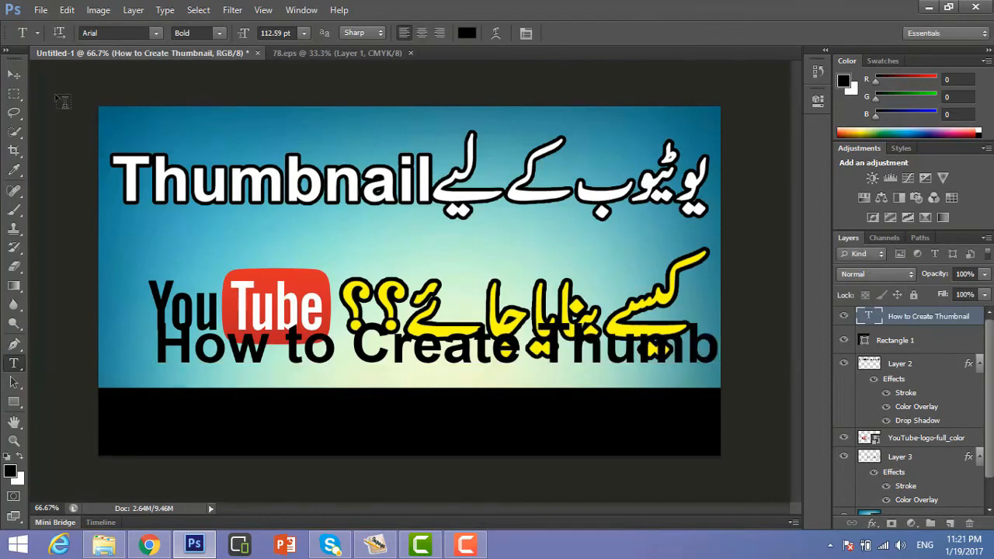
{"action": "left_click", "coordinate": [14, 74]}
{"action": "left_click_drag", "start_coordinate": [407, 352], "coordinate": [339, 429]}
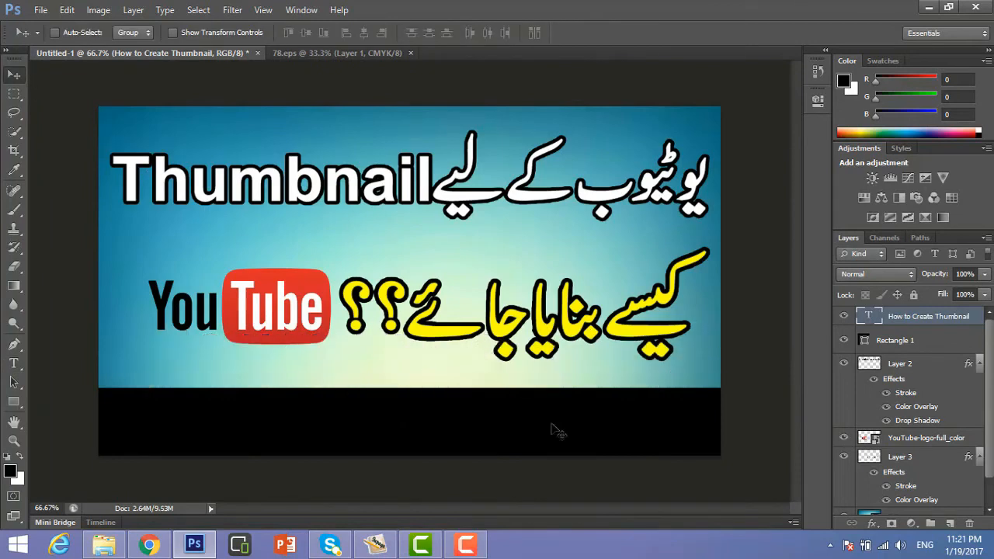
- Add a white (ffffff) Color Overlay and a Drop Shadow to the "How to Create Thumbnail" text and apply them
{"action": "double_click", "coordinate": [980, 316]}
{"action": "left_click", "coordinate": [538, 394]}
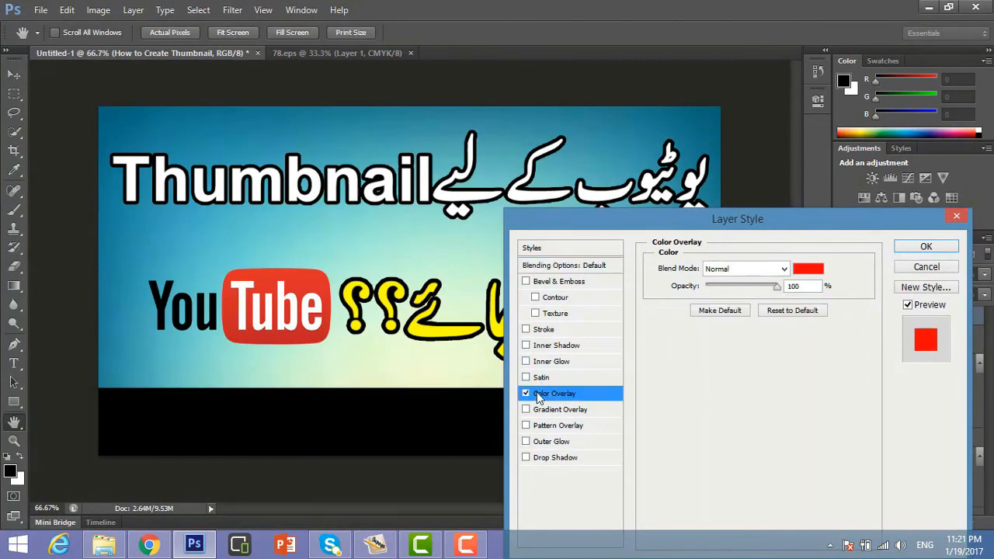
{"action": "left_click", "coordinate": [807, 268]}
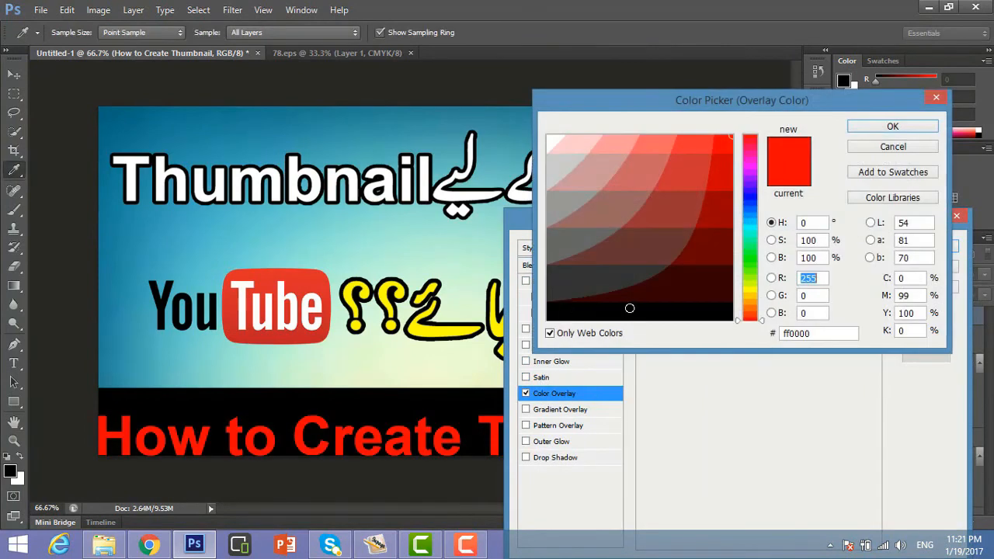
{"action": "left_click", "coordinate": [555, 141]}
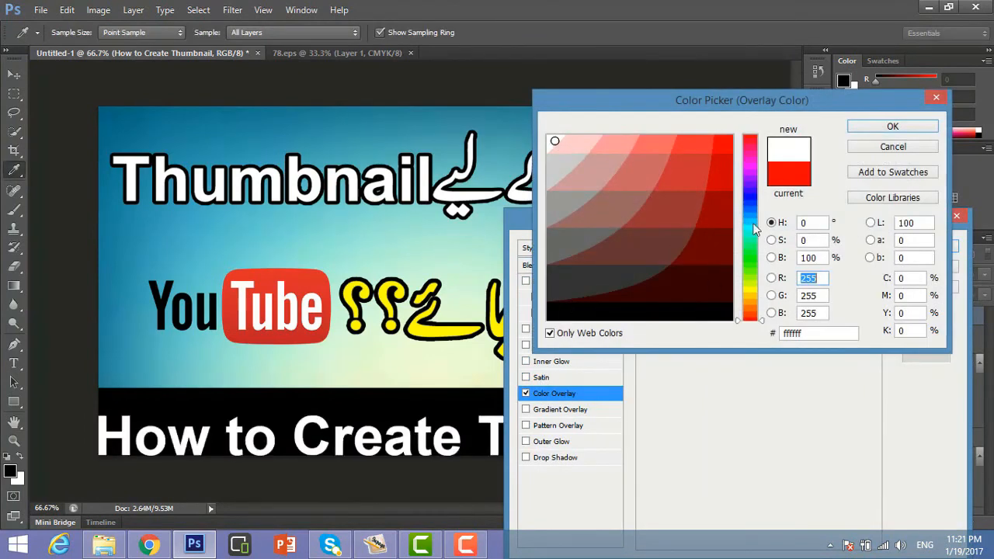
{"action": "left_click", "coordinate": [893, 127]}
{"action": "left_click", "coordinate": [525, 458]}
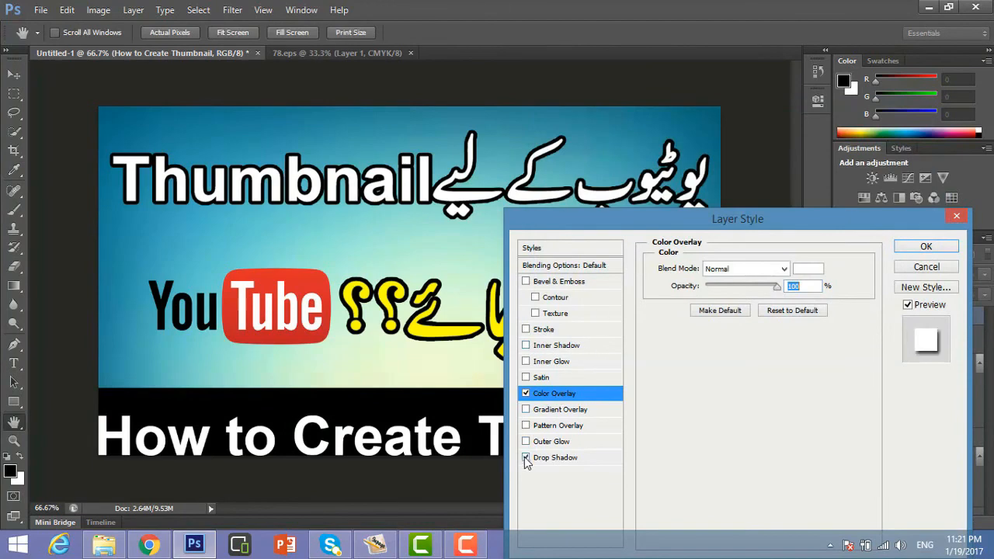
{"action": "left_click", "coordinate": [921, 247]}
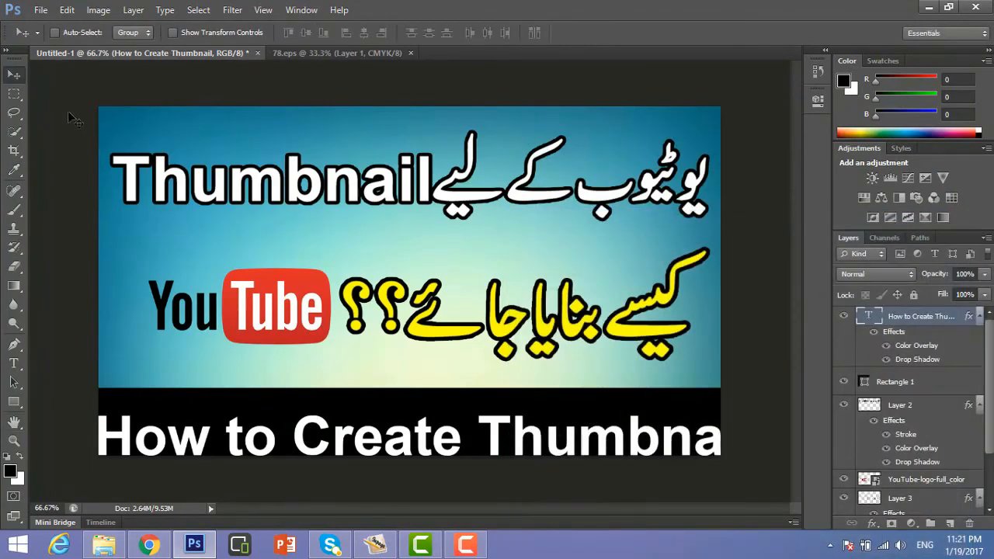
- Raise the "How to Create Thumbnail" text slightly and narrow it to about 93% width to fit inside the black band
{"action": "left_click_drag", "start_coordinate": [405, 442], "coordinate": [412, 432]}
{"action": "key", "text": "ctrl+t"}
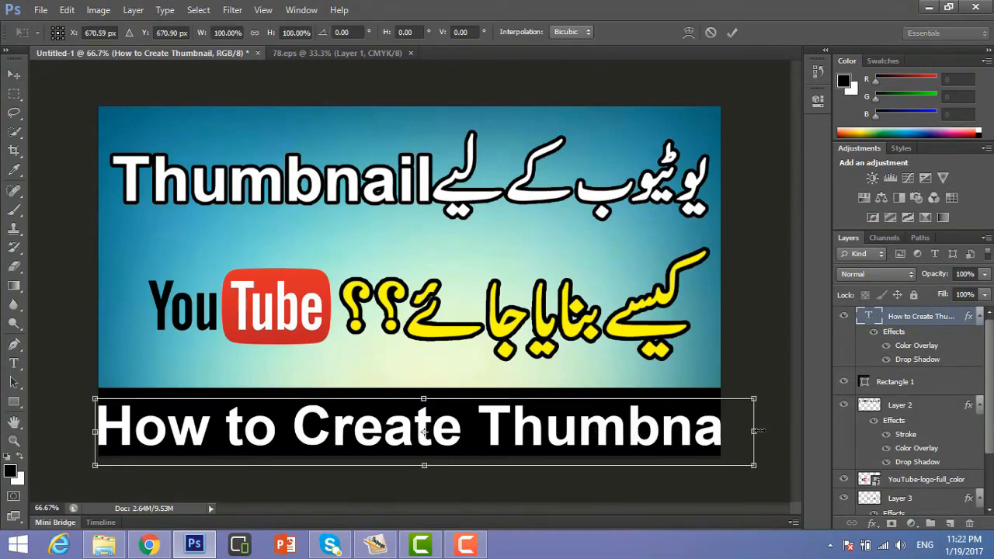
{"action": "left_click_drag", "start_coordinate": [754, 431], "coordinate": [715, 428]}
{"action": "left_click_drag", "start_coordinate": [95, 431], "coordinate": [100, 432]}
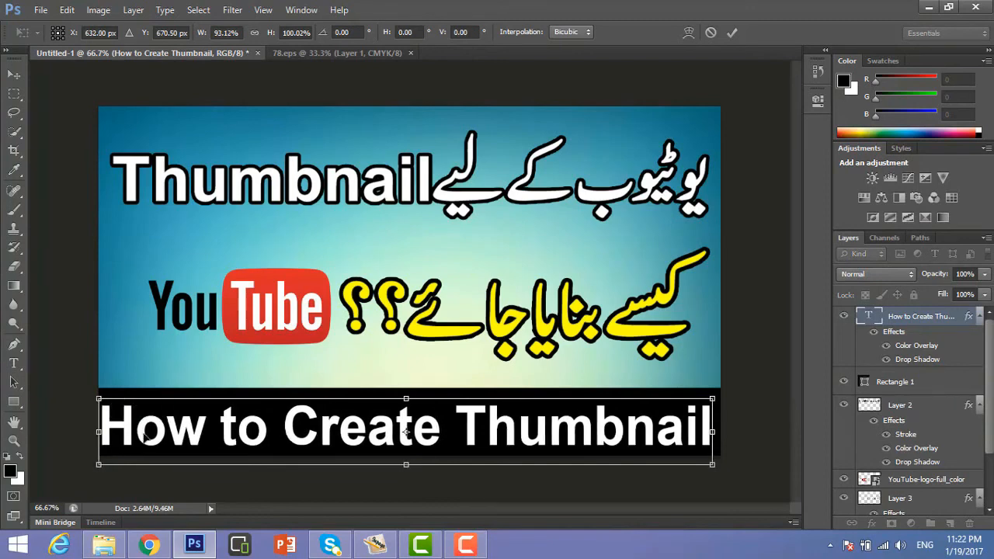
- Nudge the English text right and up to X 638 px, Y 667.5 px and apply the transformation
{"action": "key", "text": "Right"}
{"action": "key", "text": "Right"}
{"action": "key", "text": "Right"}
{"action": "key", "text": "Right"}
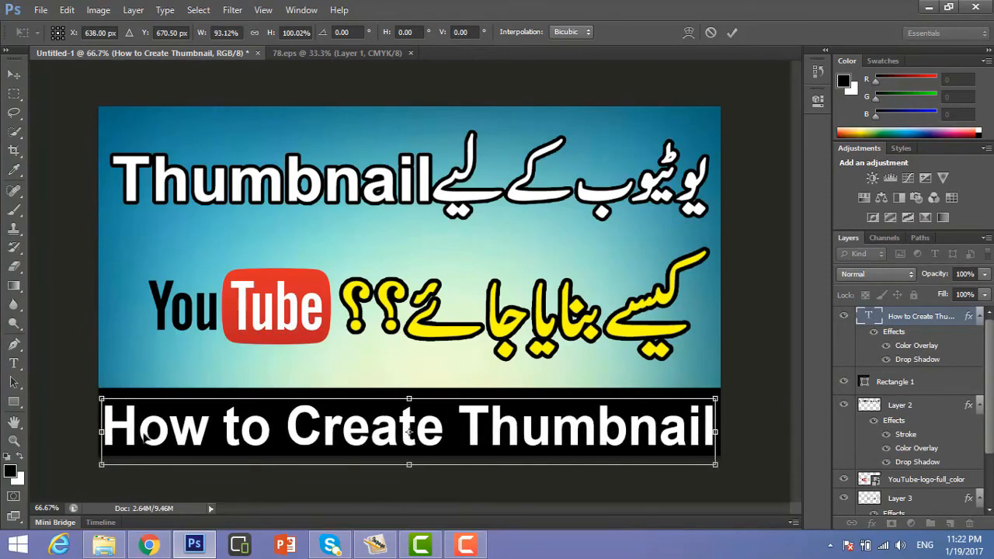
{"action": "key", "text": "Up"}
{"action": "key", "text": "Up"}
{"action": "key", "text": "Up"}
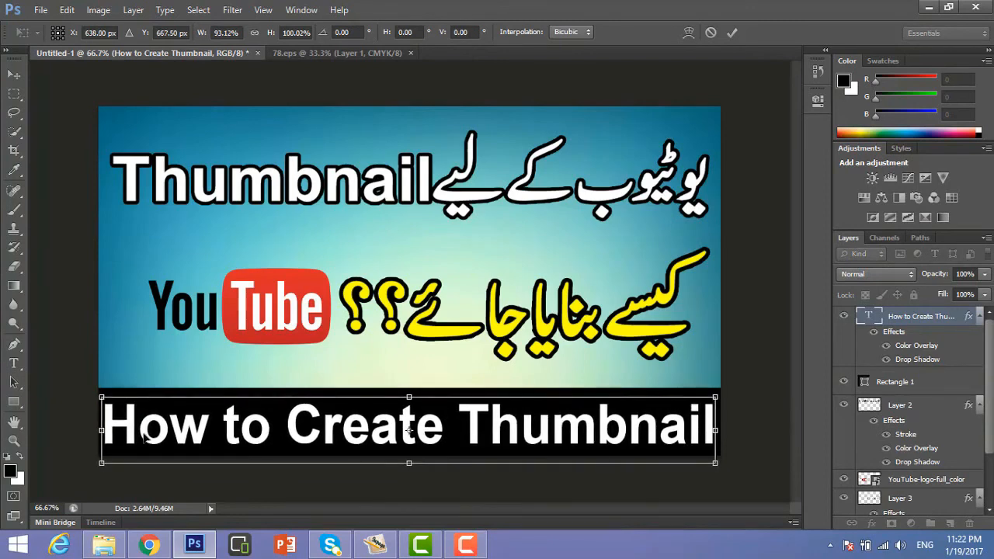
{"action": "left_click", "coordinate": [731, 31]}
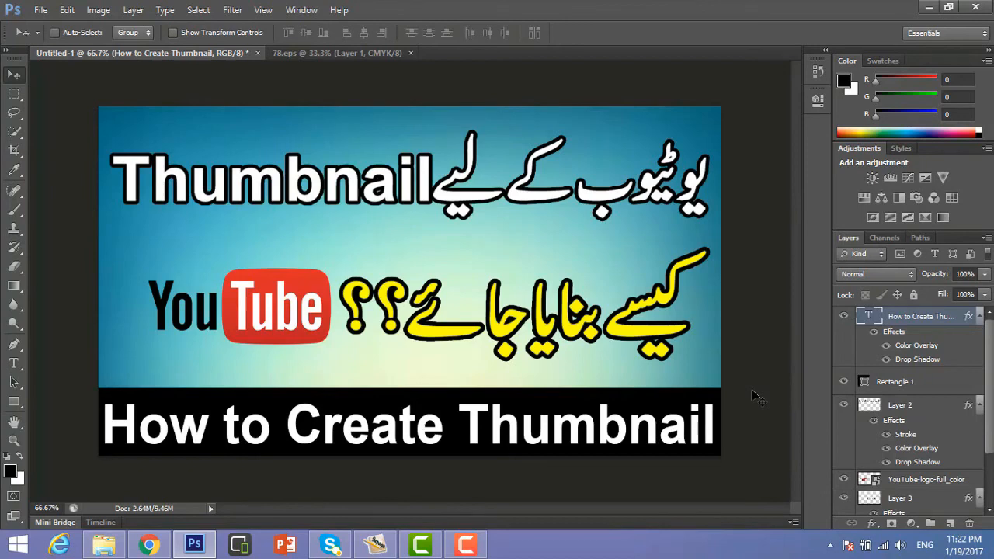
- Nudge the YouTube logo slightly to the left, away from the yellow second text line
{"action": "left_click", "coordinate": [921, 384]}
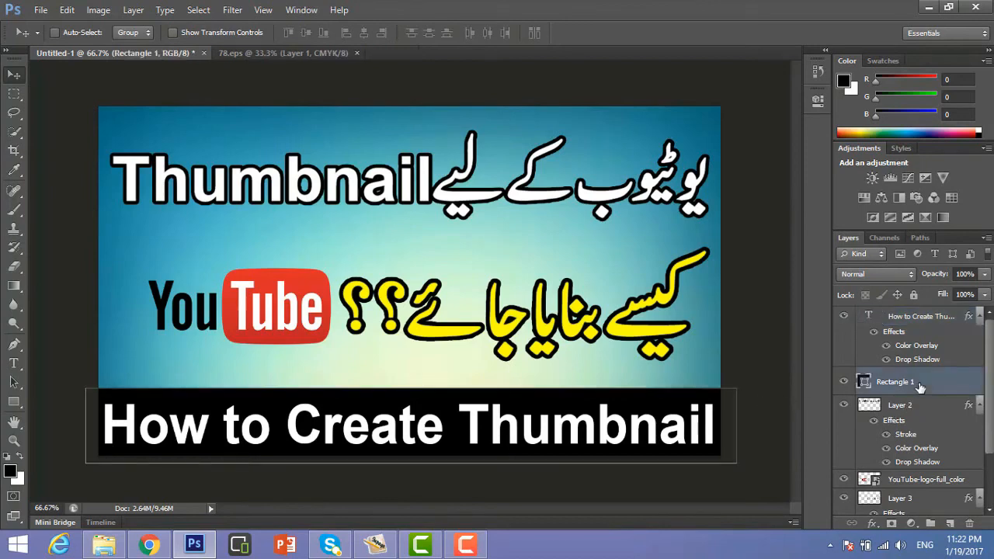
{"action": "left_click", "coordinate": [897, 482]}
{"action": "key", "text": "Left"}
{"action": "key", "text": "Left"}
{"action": "key", "text": "Left"}
{"action": "key", "text": "Left"}
{"action": "key", "text": "Left"}
{"action": "key", "text": "Left"}
{"action": "key", "text": "Left"}
{"action": "key", "text": "Left"}
{"action": "key", "text": "Left"}
{"action": "key", "text": "Left"}
{"action": "key", "text": "Left"}
{"action": "key", "text": "Left"}
{"action": "key", "text": "Left"}
{"action": "key", "text": "Left"}
{"action": "key", "text": "Left"}
{"action": "key", "text": "Left"}
{"action": "key", "text": "Left"}
{"action": "key", "text": "Left"}
{"action": "key", "text": "Left"}
{"action": "key", "text": "Left"}
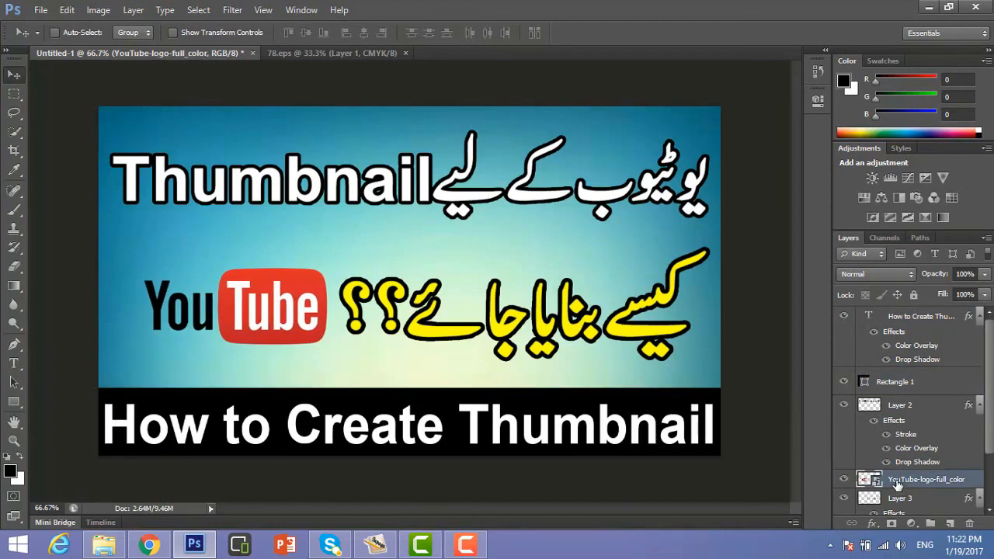
- Move the YouTube logo further left to widen the gap between it and the yellow Urdu text line
{"action": "key", "text": "Left"}
{"action": "key", "text": "Left"}
{"action": "key", "text": "Left"}
{"action": "key", "text": "Left"}
{"action": "key", "text": "Left"}
{"action": "key", "text": "Left"}
{"action": "key", "text": "Left"}
{"action": "key", "text": "Left"}
{"action": "key", "text": "Left"}
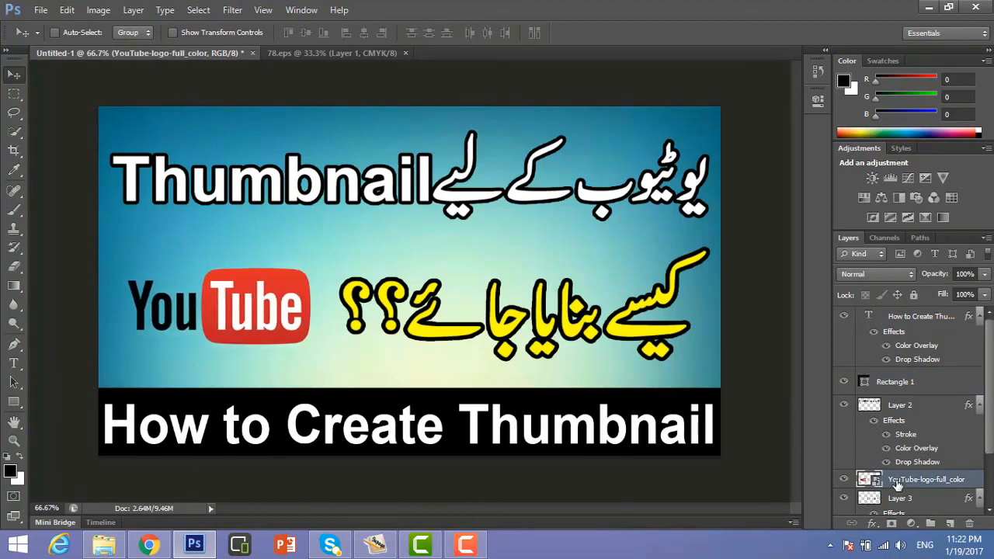
- Add a Drop Shadow layer effect with its default settings to the YouTube logo layer and apply it
{"action": "double_click", "coordinate": [976, 486]}
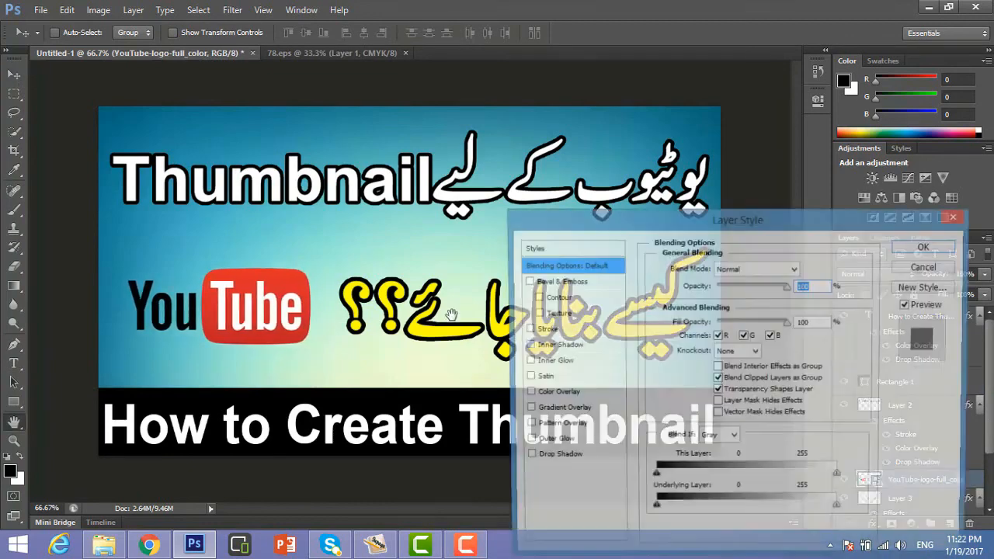
{"action": "left_click", "coordinate": [526, 457]}
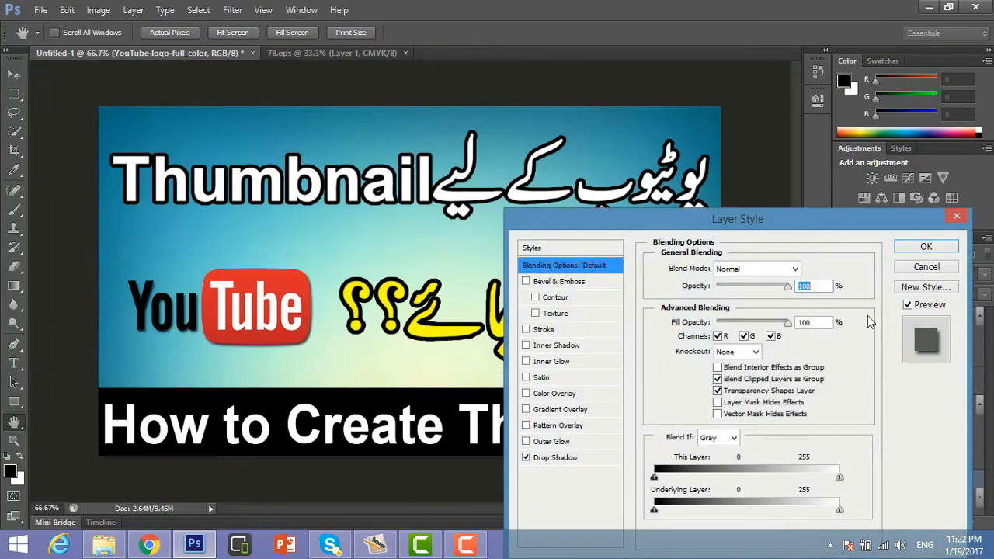
{"action": "left_click", "coordinate": [916, 247]}
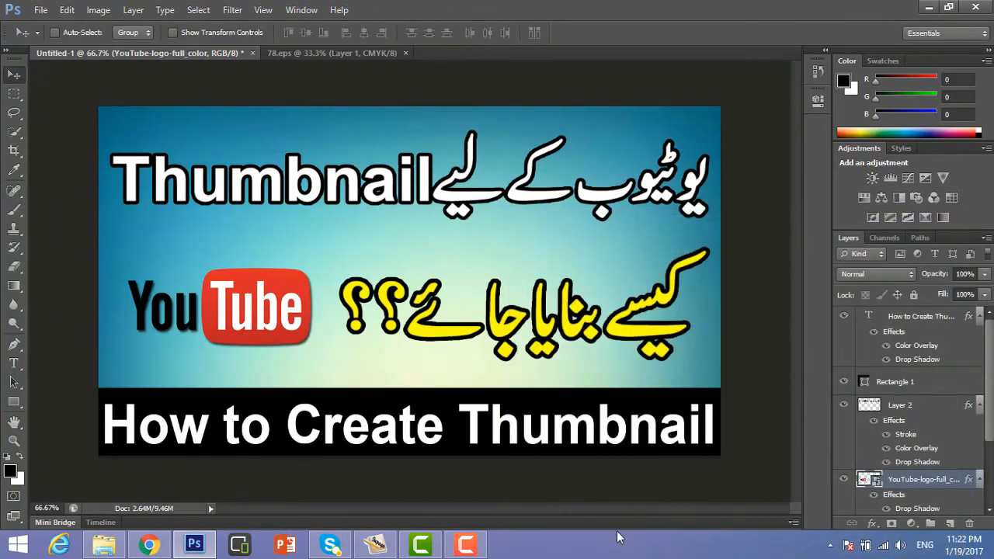
- Save a JPEG copy of the thumbnail to the Desktop as "how to create thumbnail for youtube", accepting the JPEG options
{"action": "left_click", "coordinate": [41, 10]}
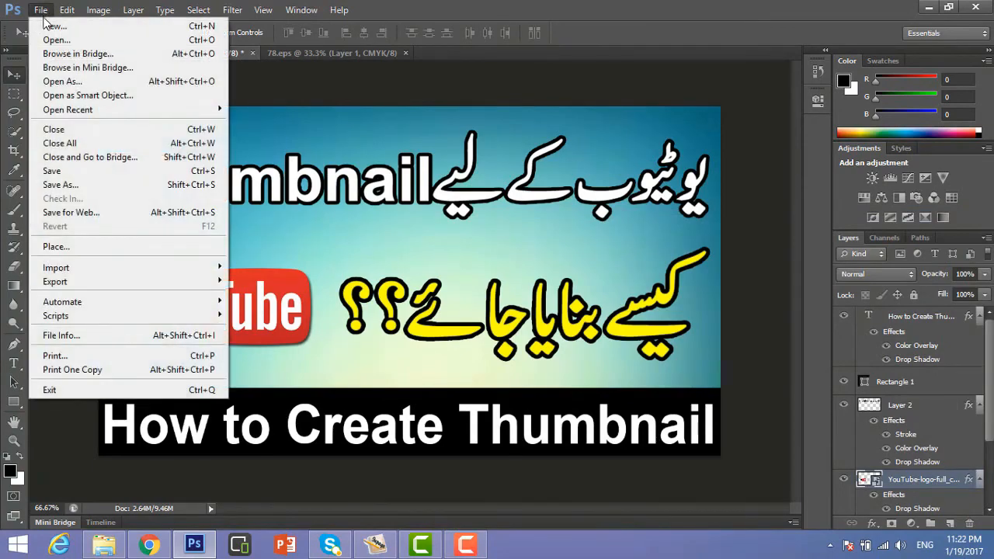
{"action": "left_click", "coordinate": [87, 187]}
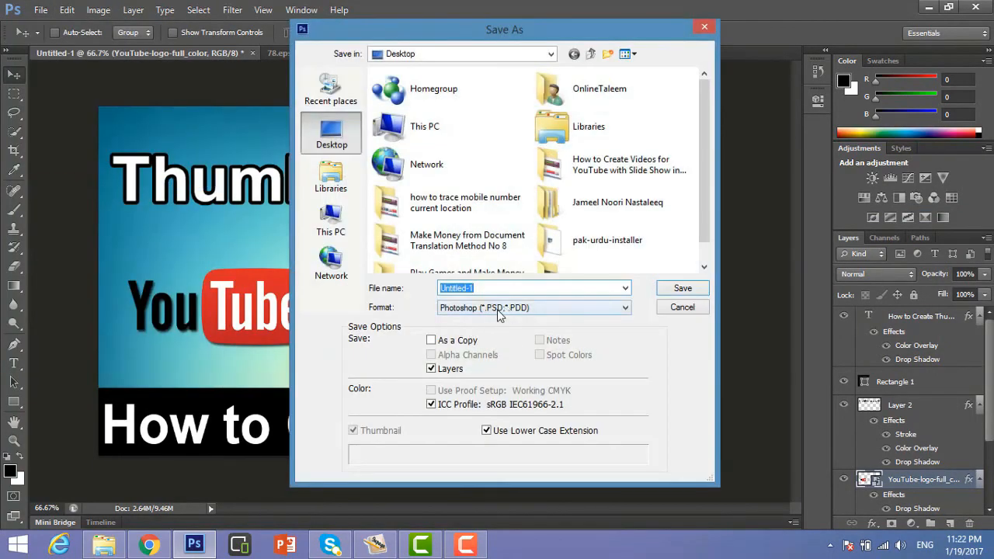
{"action": "left_click", "coordinate": [501, 309]}
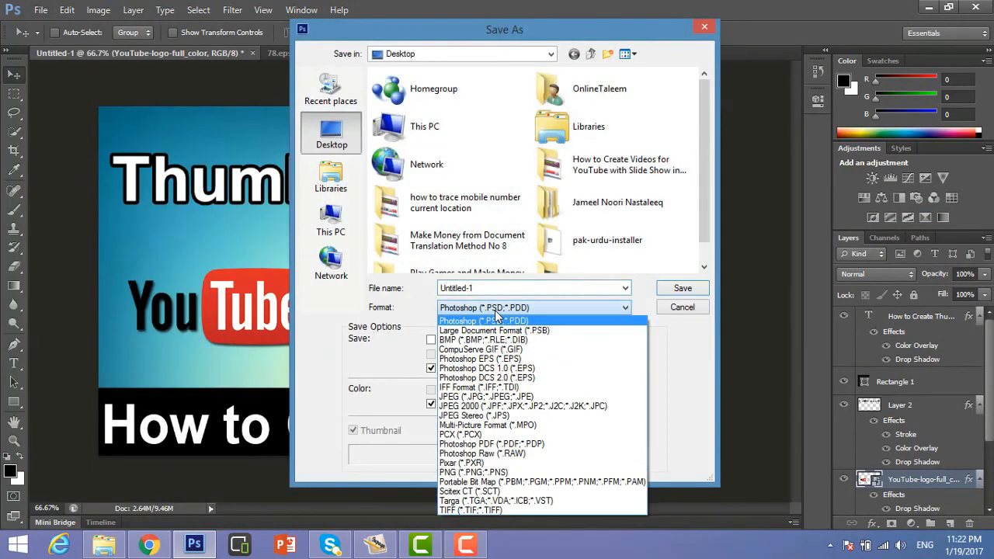
{"action": "left_click", "coordinate": [476, 396]}
{"action": "double_click", "coordinate": [458, 288]}
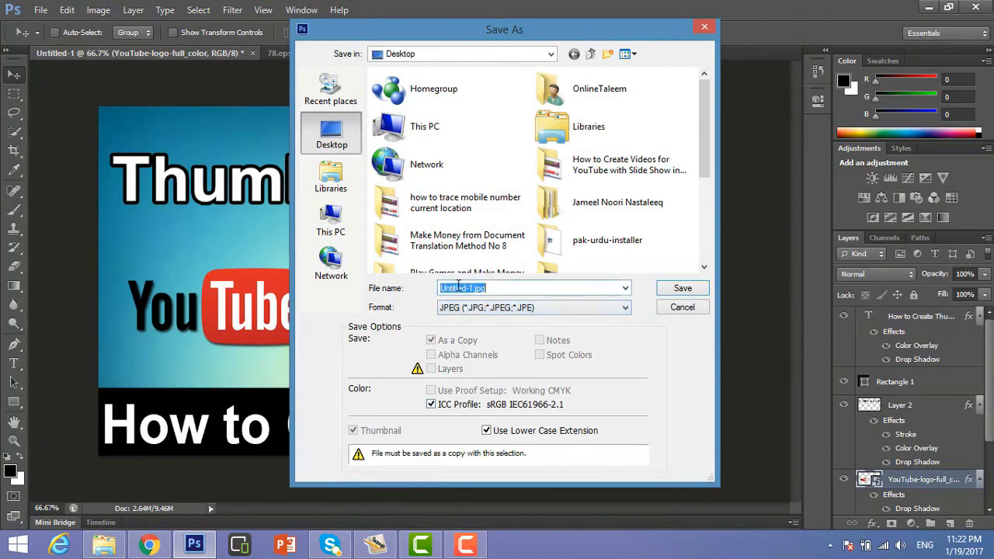
{"action": "type", "text": "how"}
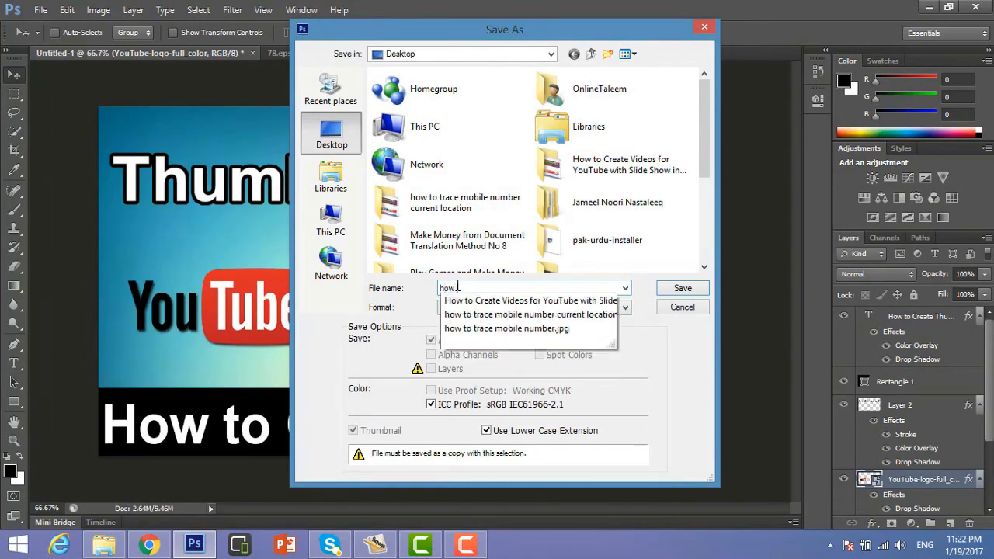
{"action": "type", "text": " to create "}
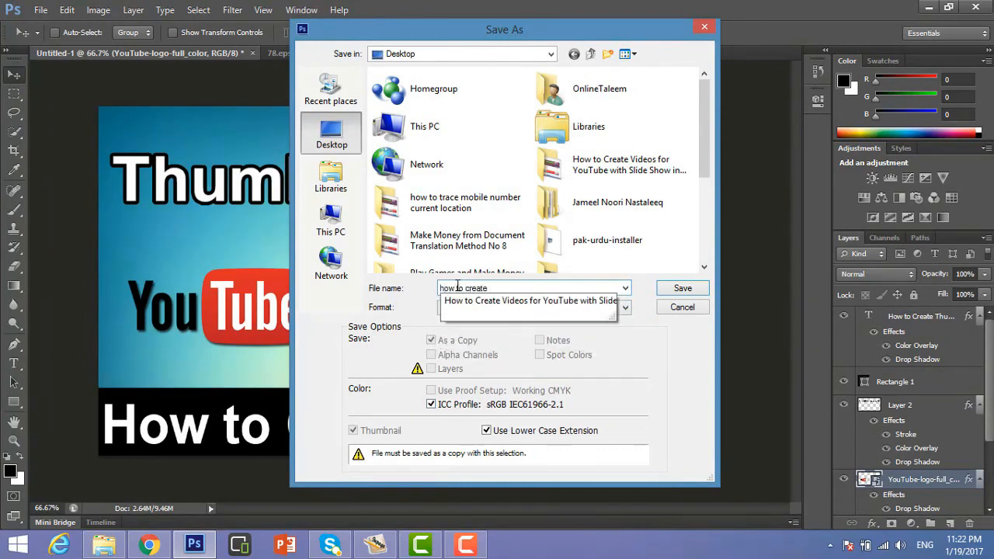
{"action": "type", "text": "th"}
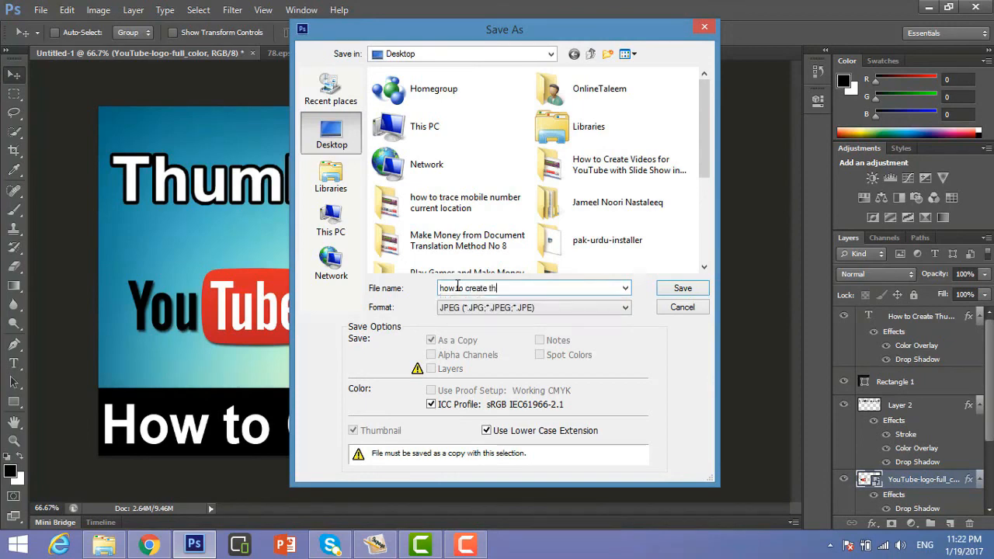
{"action": "type", "text": "umbnail for youtube"}
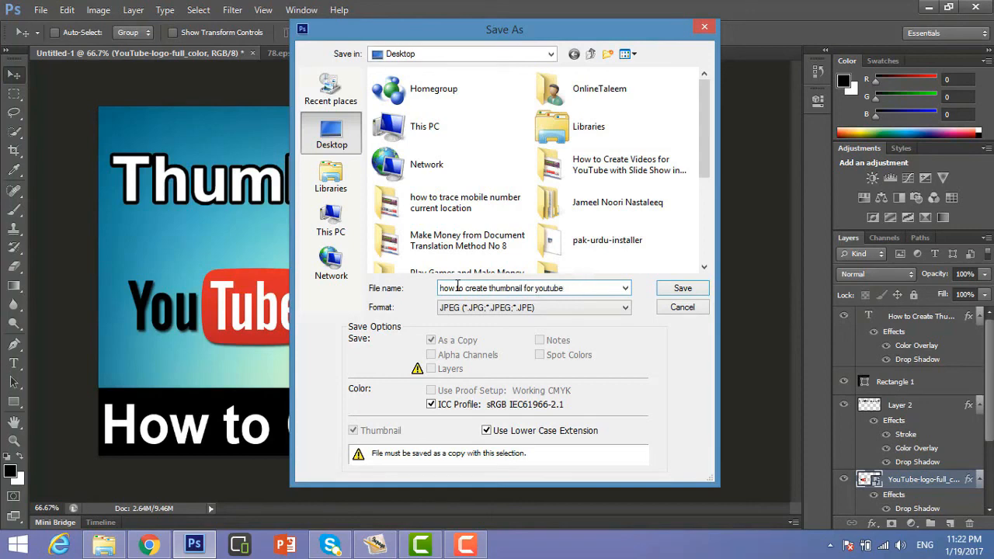
{"action": "left_click", "coordinate": [328, 124]}
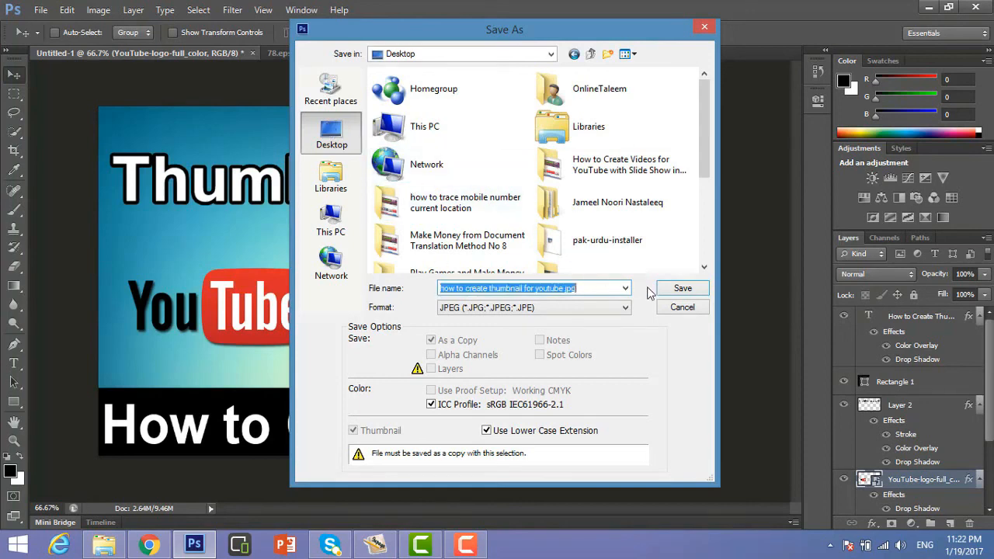
{"action": "left_click", "coordinate": [694, 290]}
{"action": "left_click", "coordinate": [578, 129]}
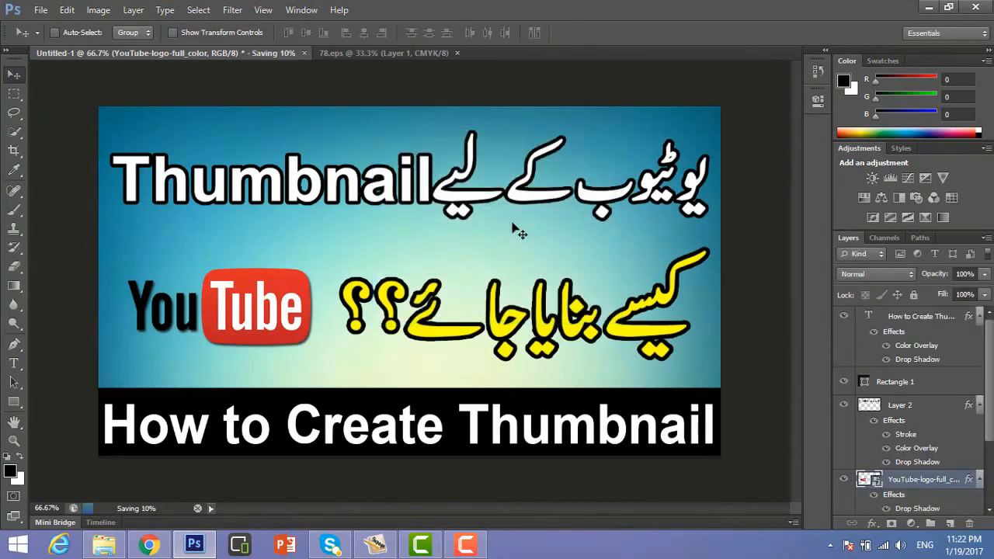